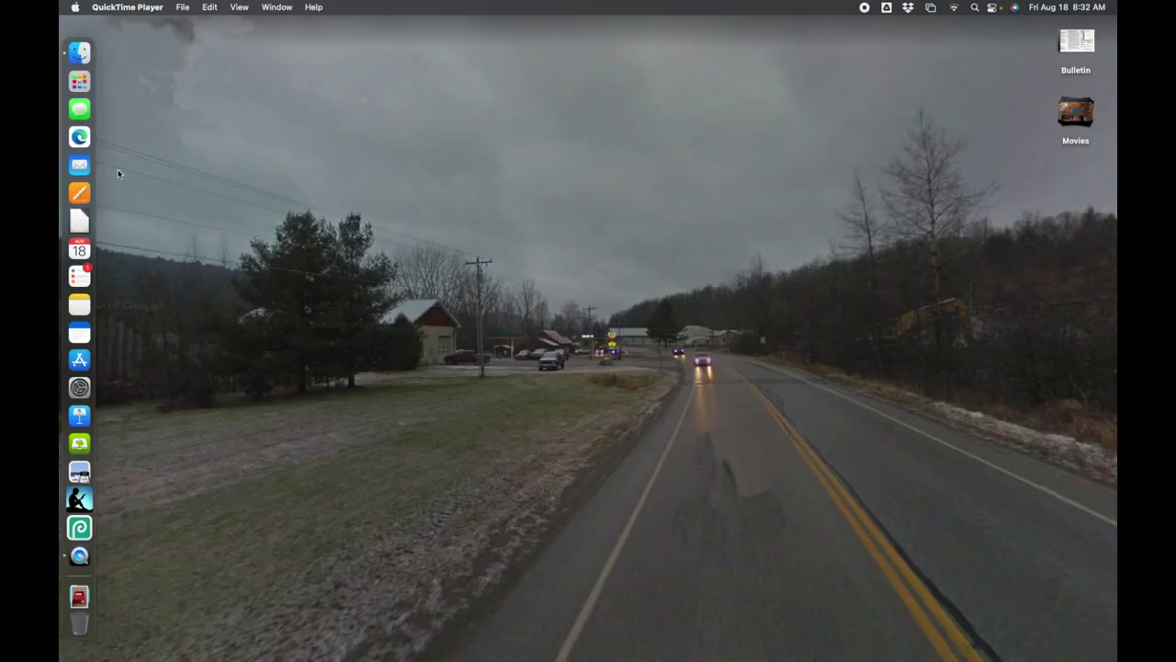
Launch Microsoft Edge, which opens on the BibleGateway.com home page.
click(87, 140)
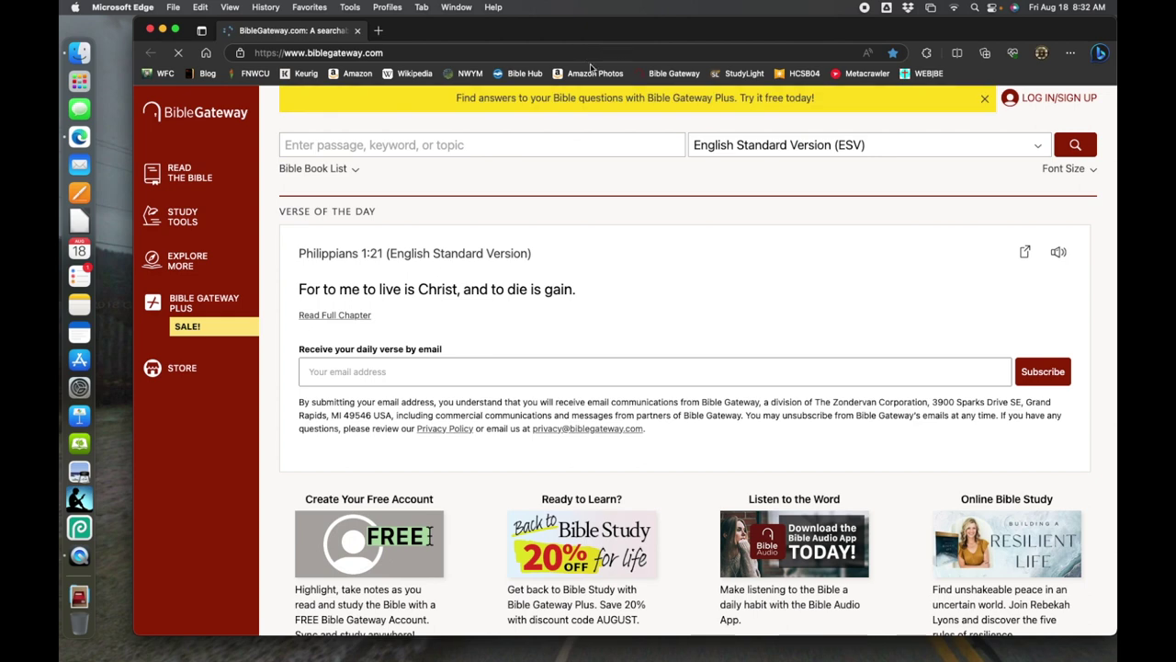
Bring up the Aisizon Wireless Clip Mic page on Amazon and close the Edge Shopping coupon popup.
click(339, 75)
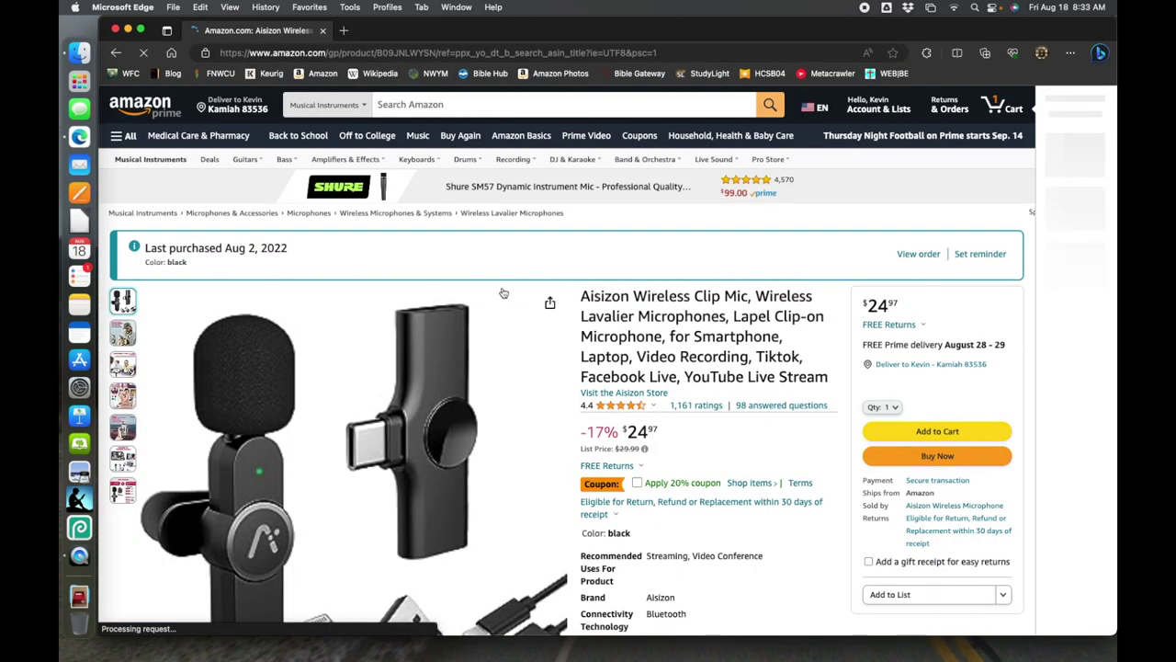
scroll(643, 354, down, 3)
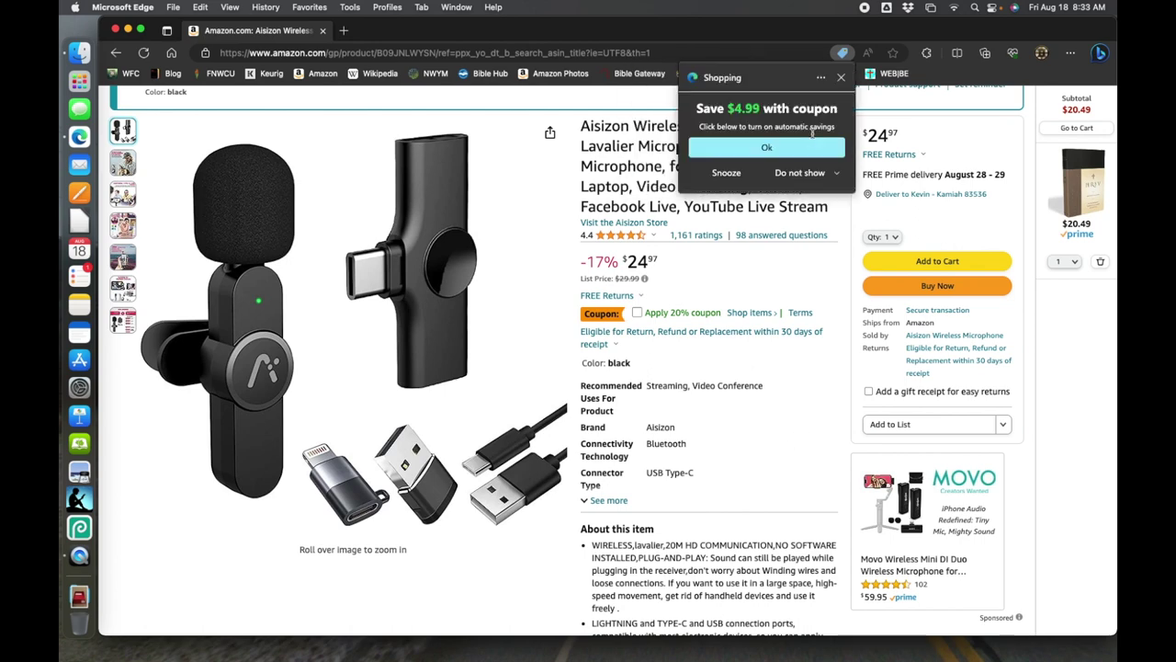
click(840, 79)
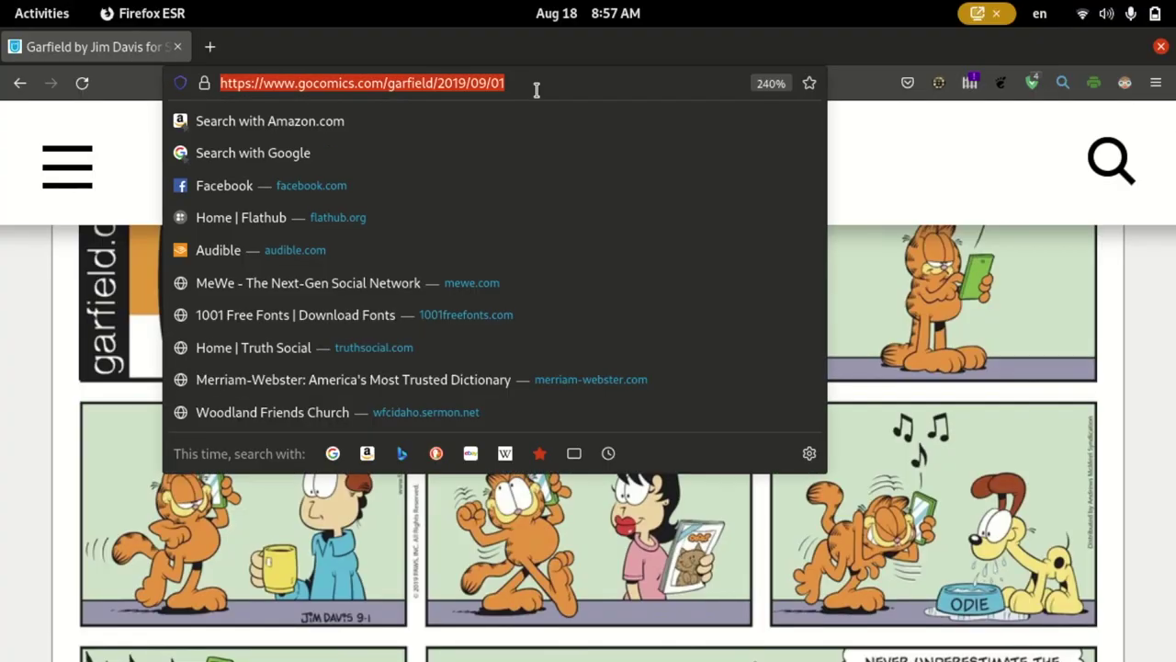
Google 'audacity' and follow the audacityteam.org result.
text(auda)
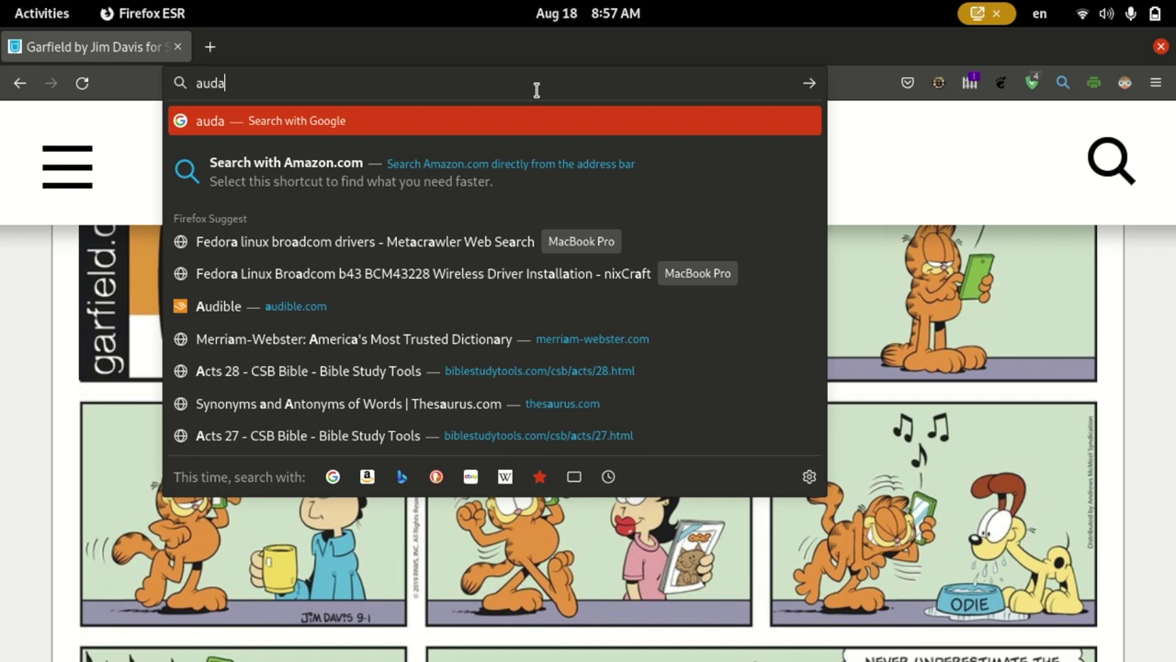
text(city)
key(Return)
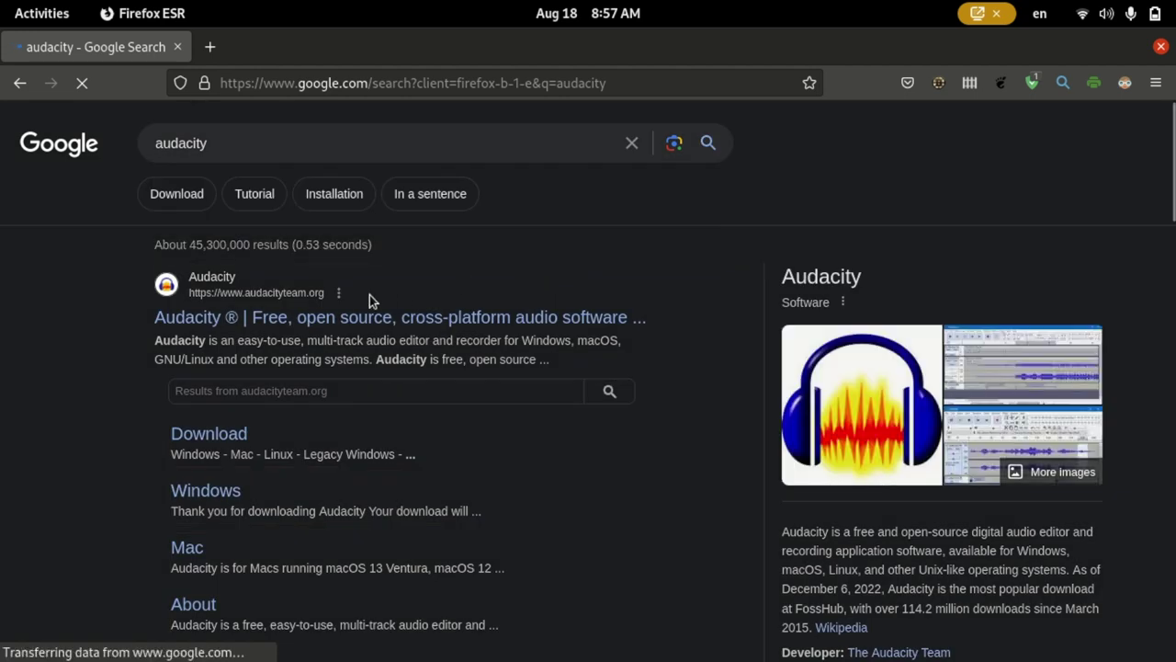
click(375, 327)
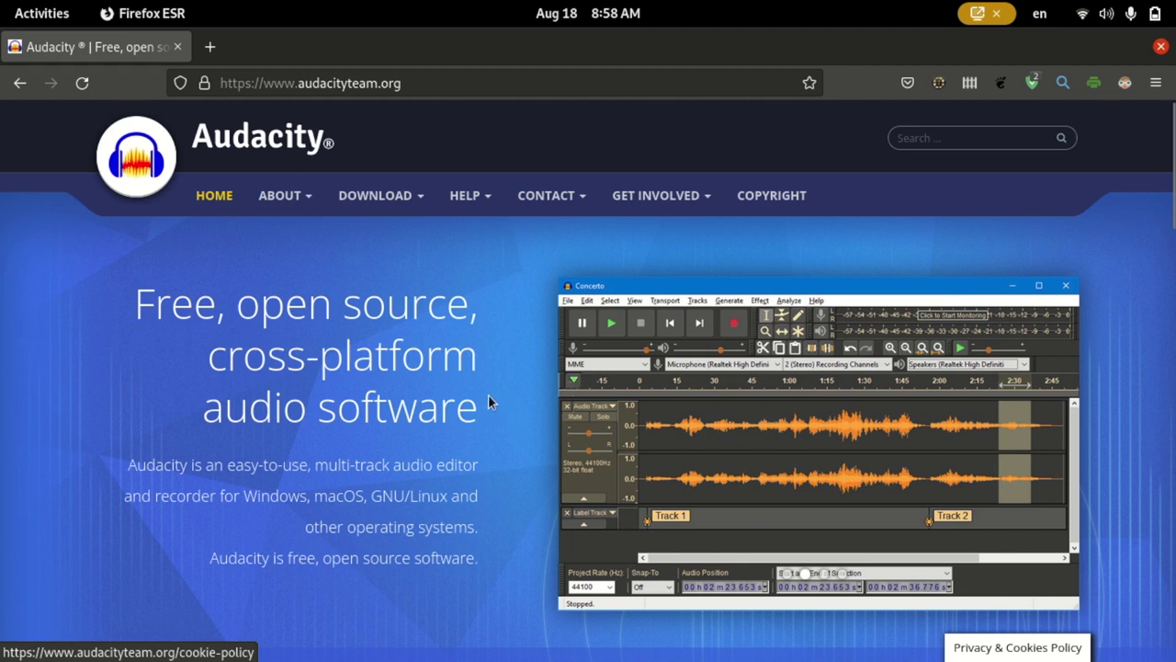
Scroll through the audacityteam.org home page, then type 'Audacity' into Wikipedia's search box.
mouse_move(431, 194)
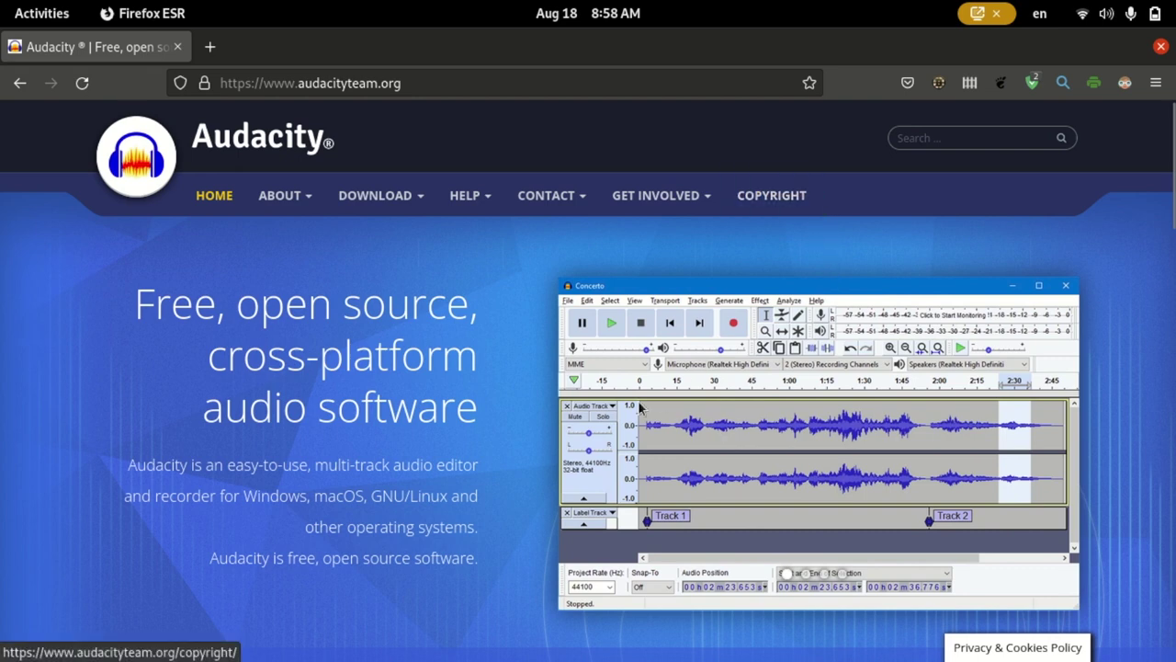
scroll(380, 354, down, 5)
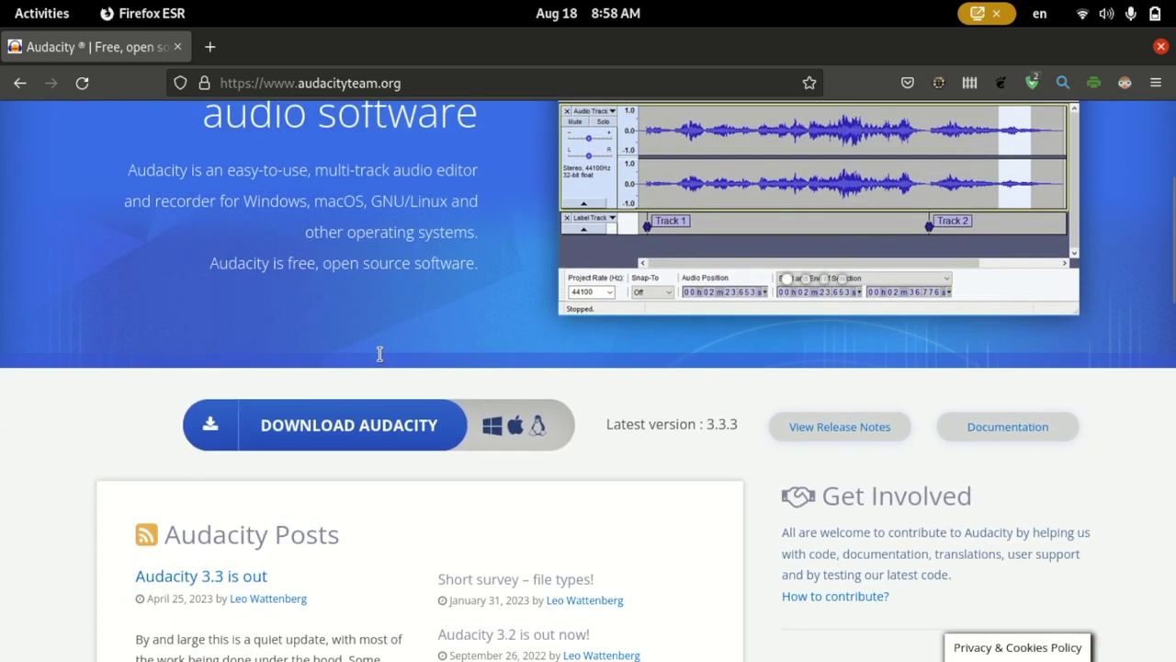
scroll(379, 354, down, 2)
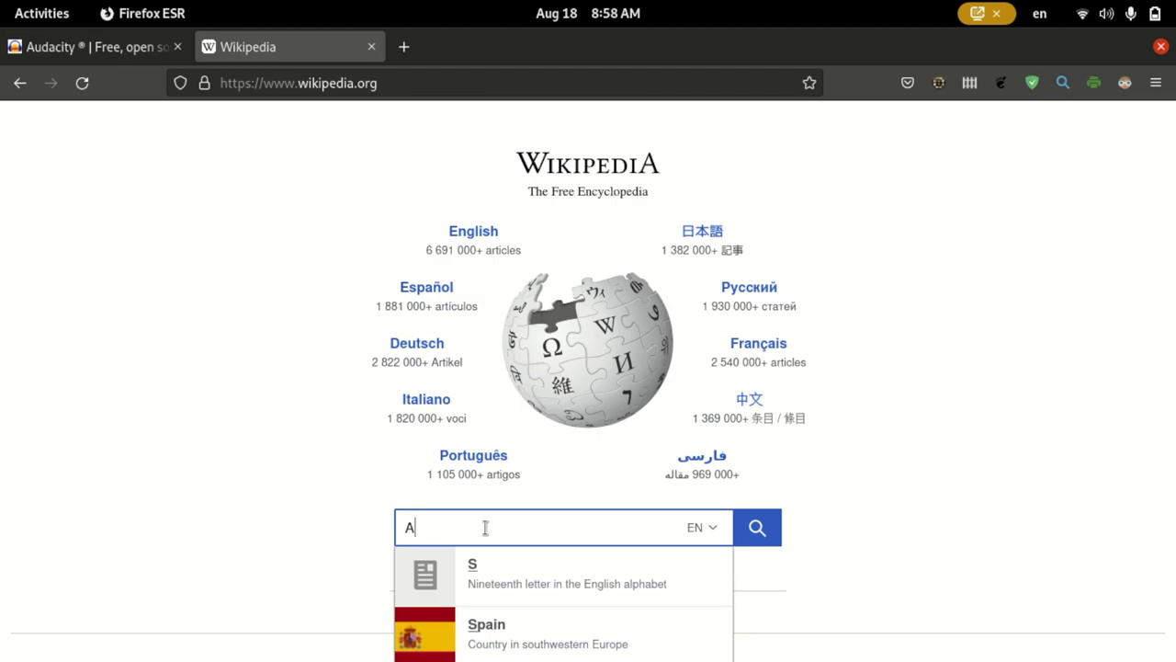
text(udacity)
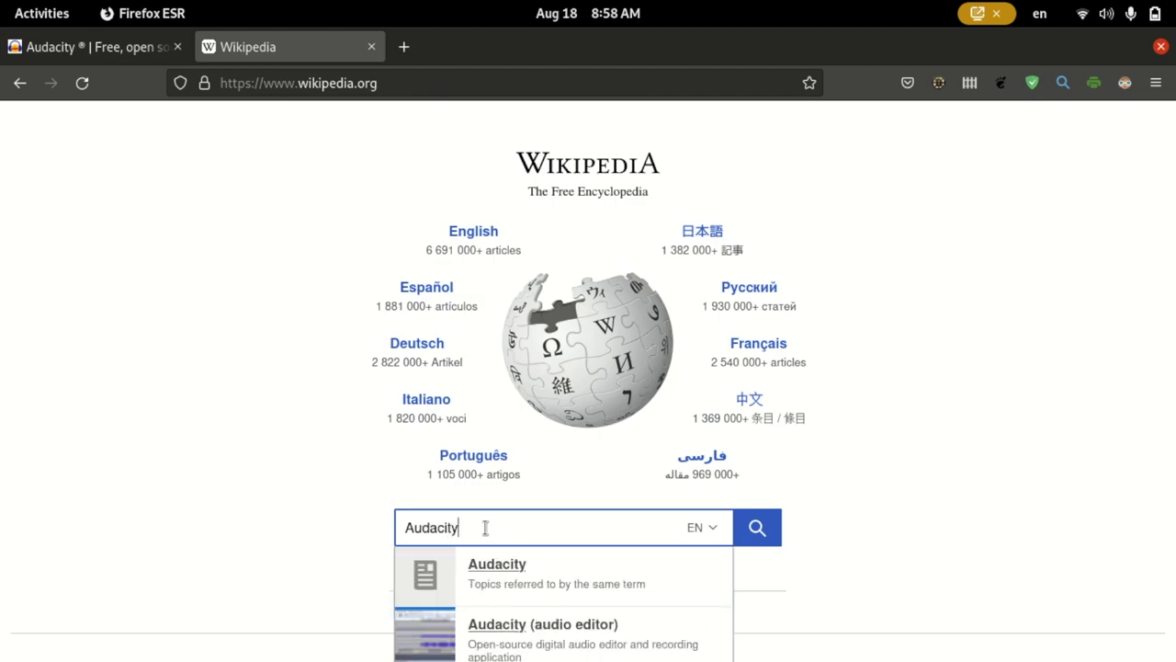
Open the Audacity (audio editor) article and jump to its Reception section.
click(533, 634)
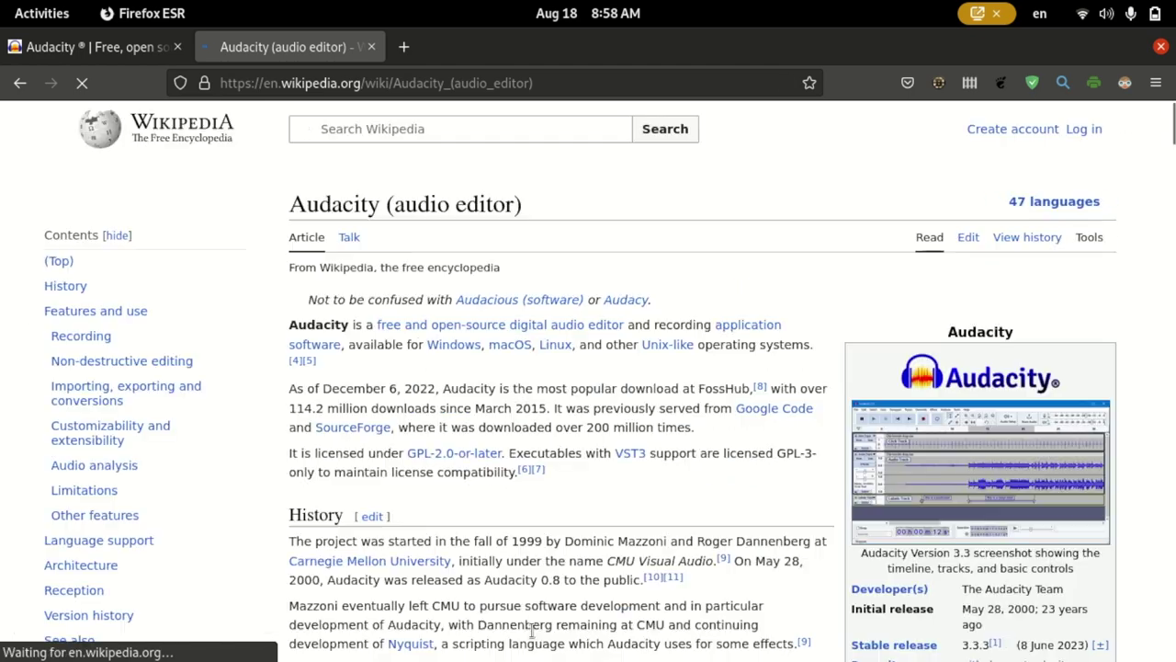
scroll(108, 493, down, 3)
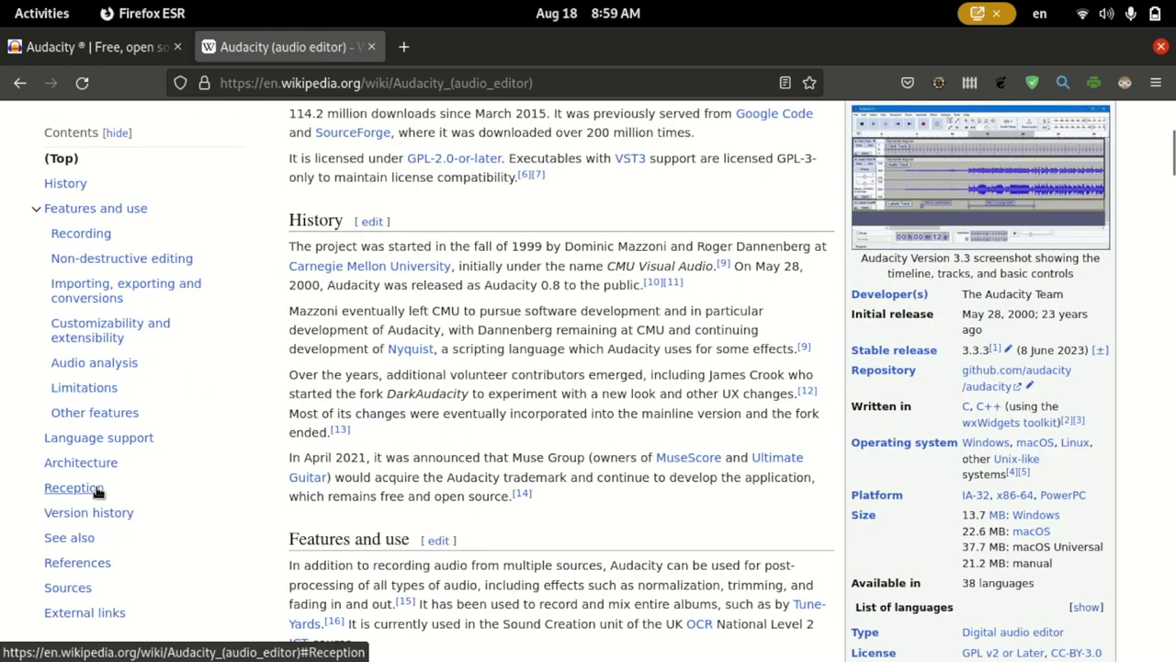
click(106, 492)
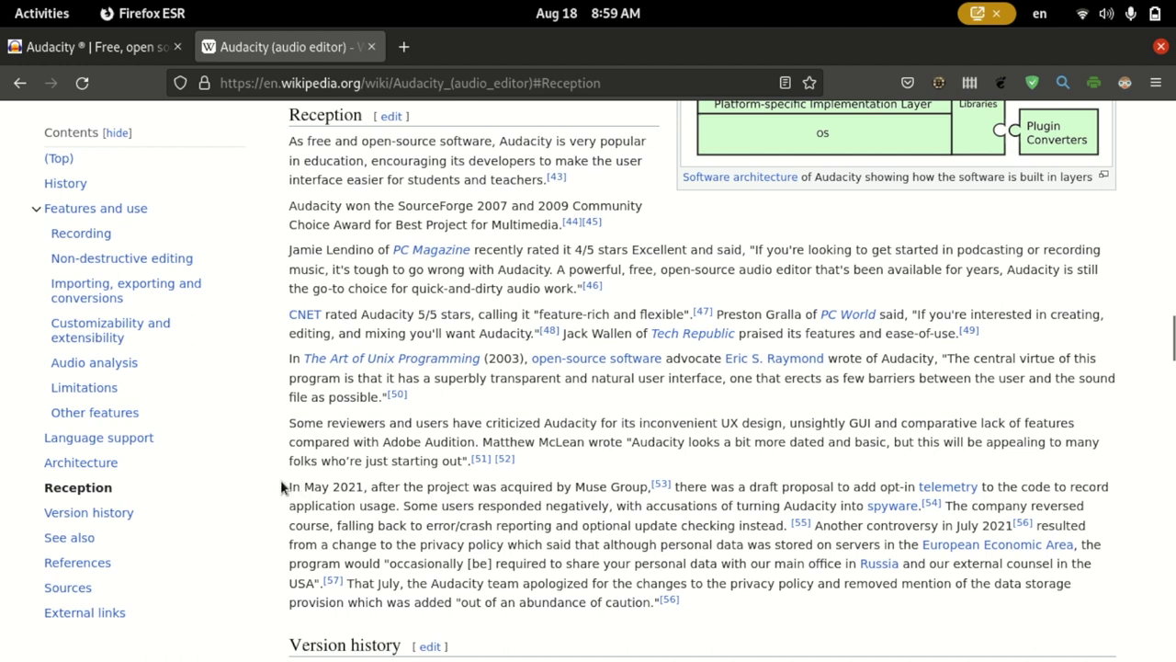
Select the May 2021 Muse Group paragraph, then enlarge the article's Audacity screenshot.
drag(283, 483, 441, 489)
click(441, 489)
mouse_move(931, 505)
mouse_move(670, 602)
triple_click(282, 482)
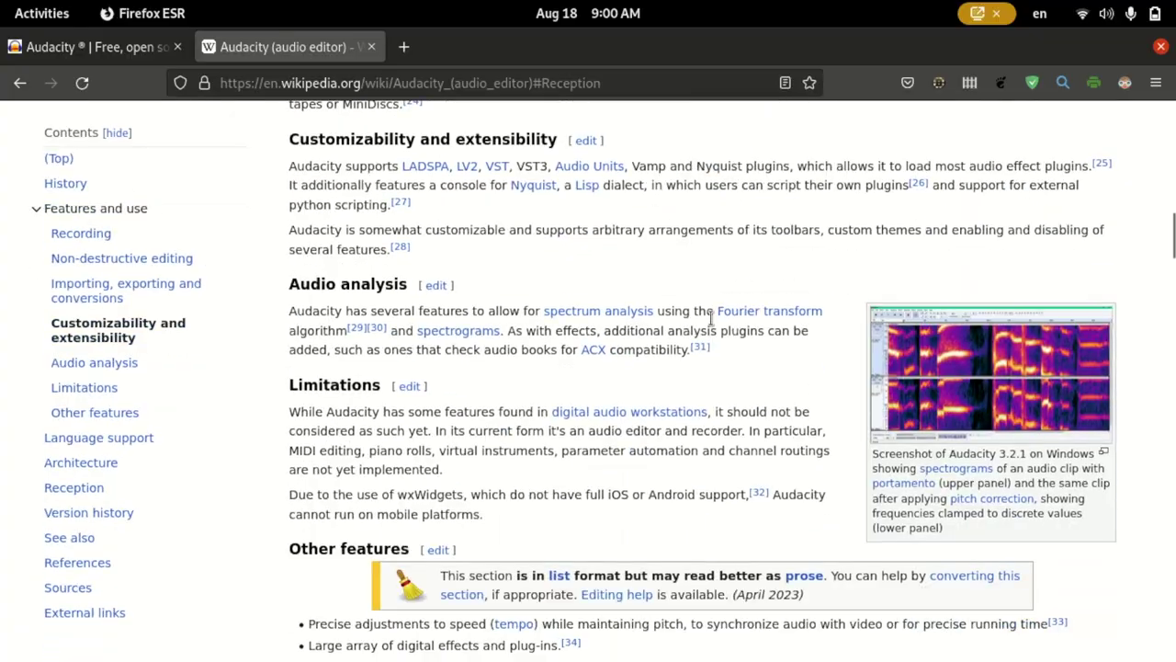
scroll(711, 317, up, 20)
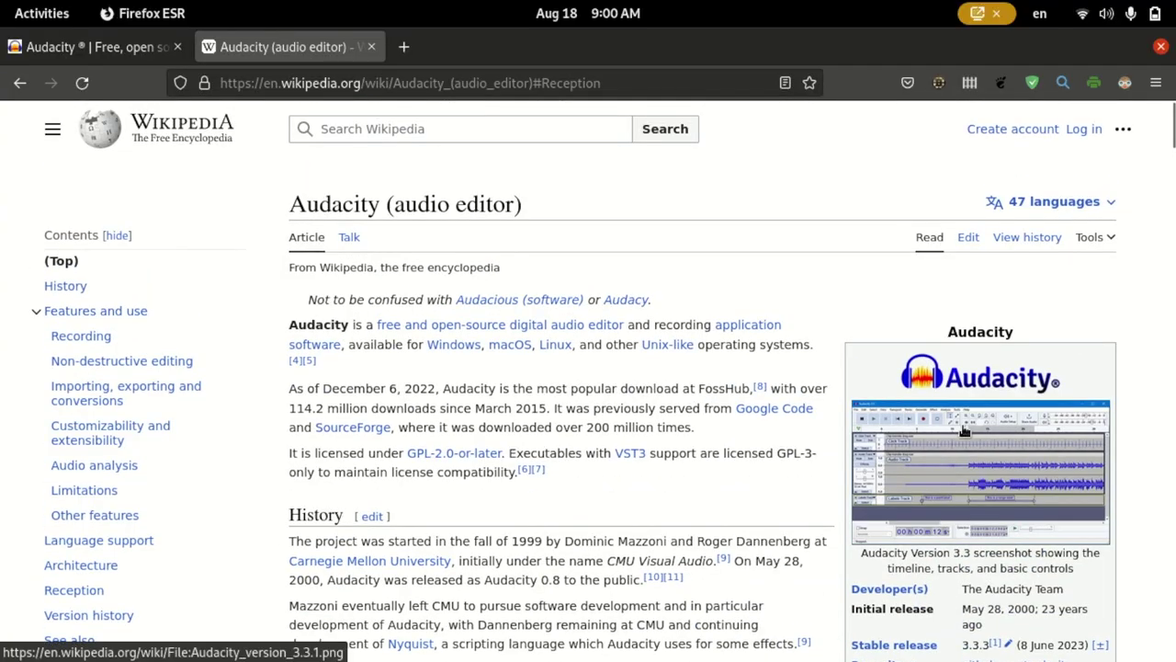
click(963, 427)
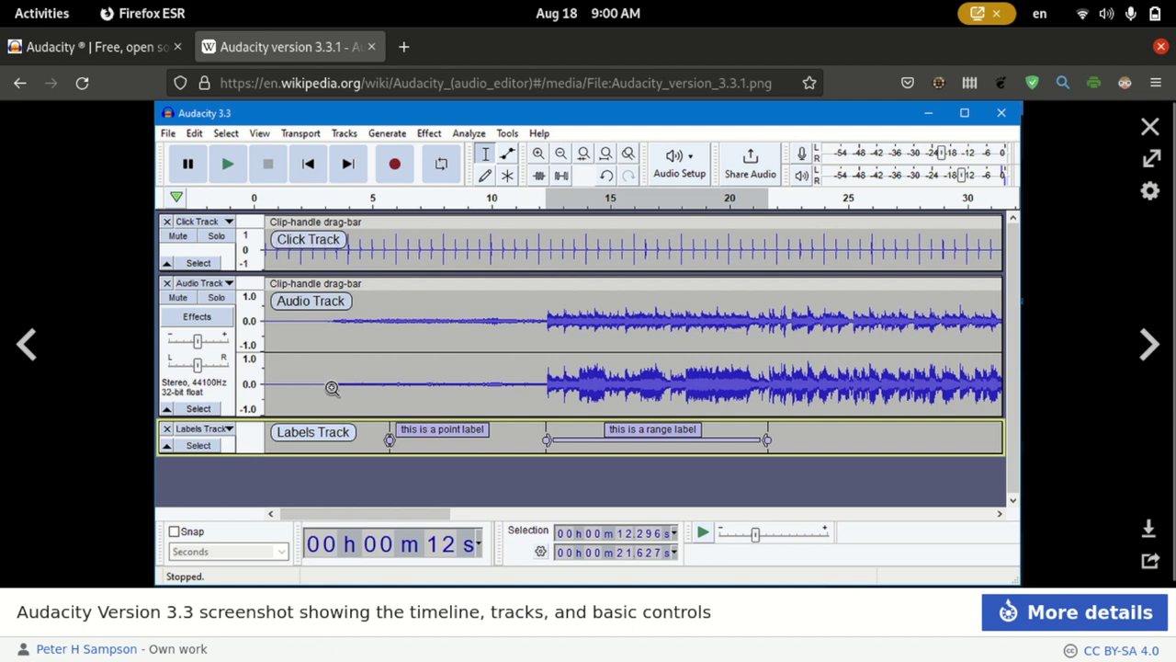
Launch the Tenacity audio editor.
mouse_move(430, 657)
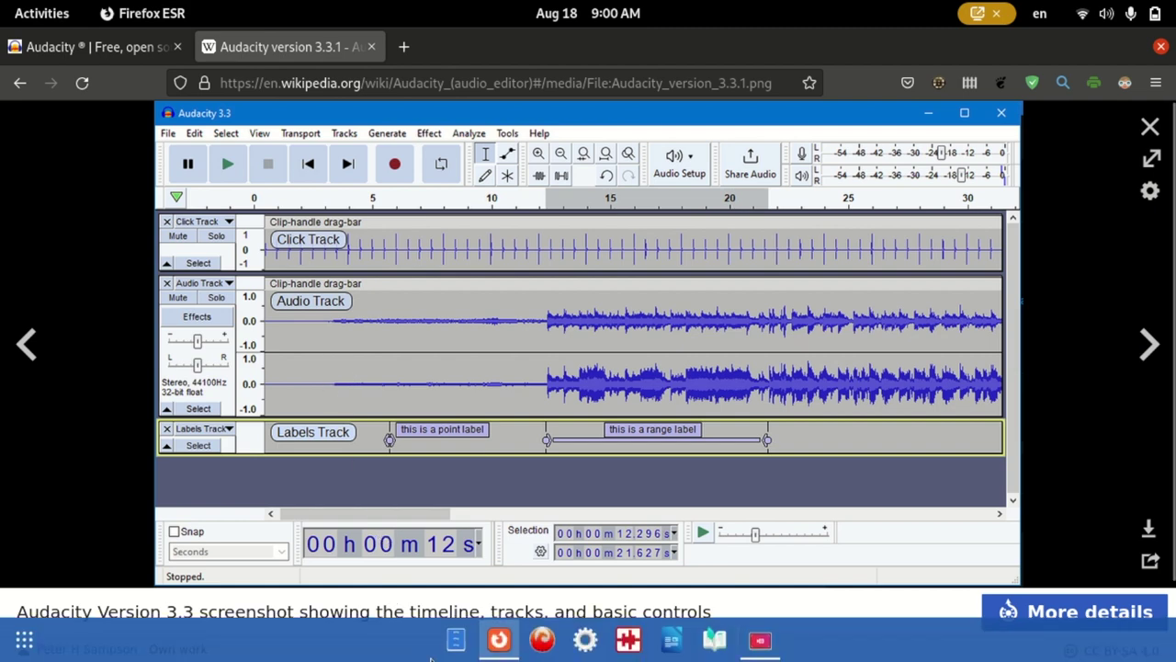
click(626, 640)
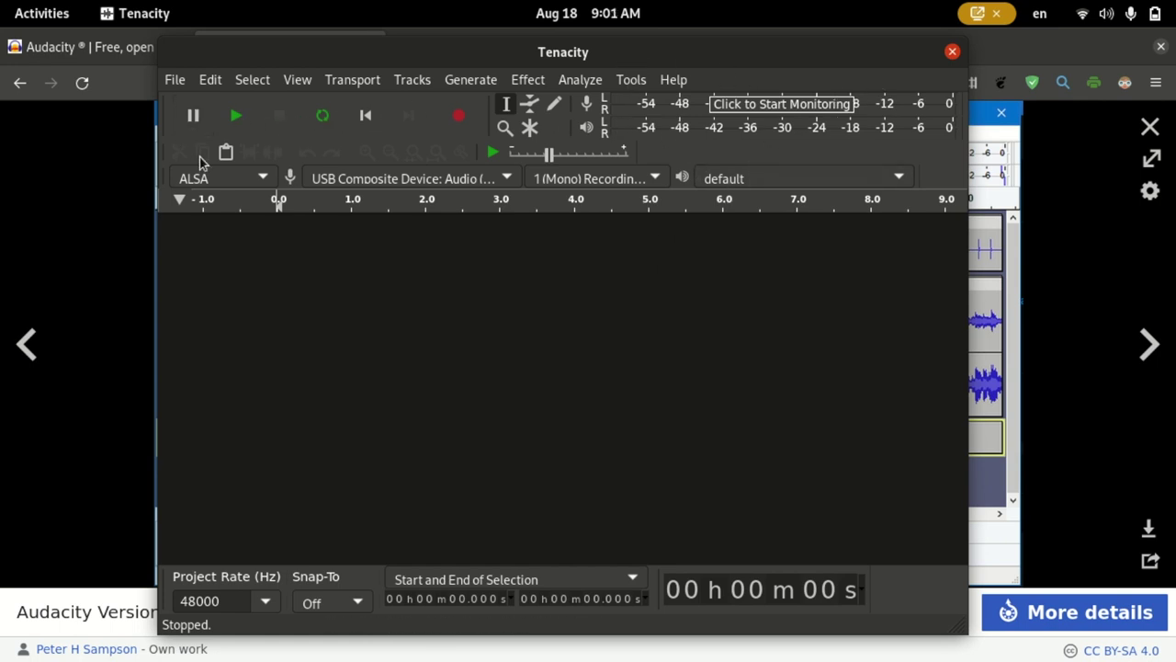
Maximize the Tenacity window and return to the enlarged Audacity screenshot in Firefox.
double_click(806, 47)
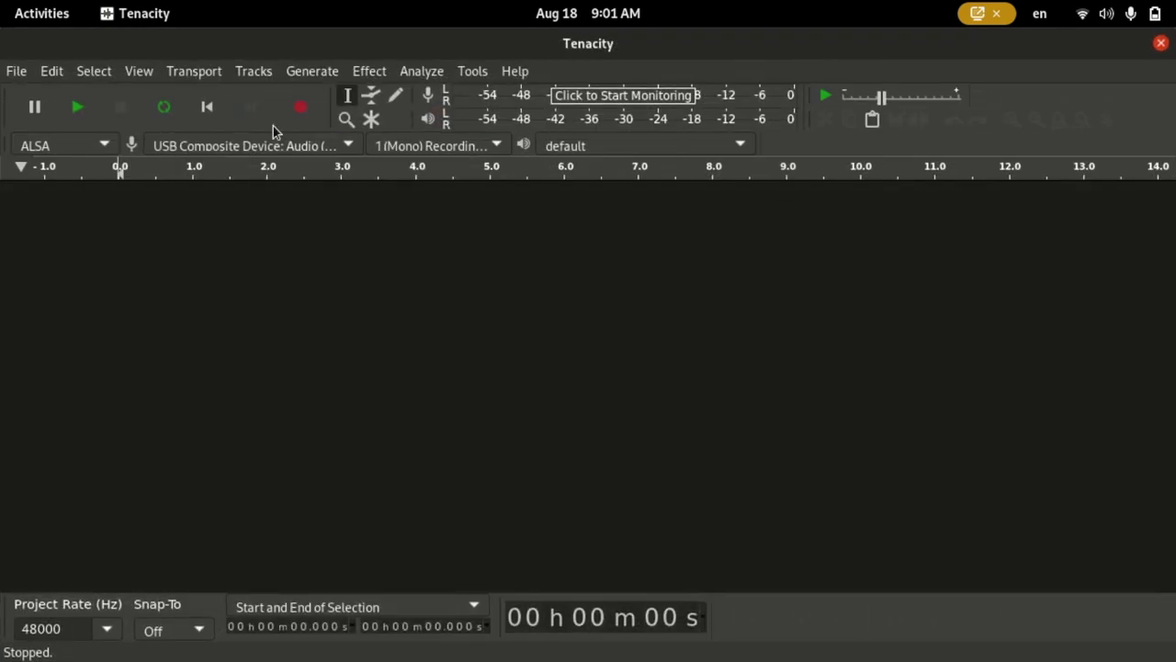
key(alt+Tab)
click(231, 46)
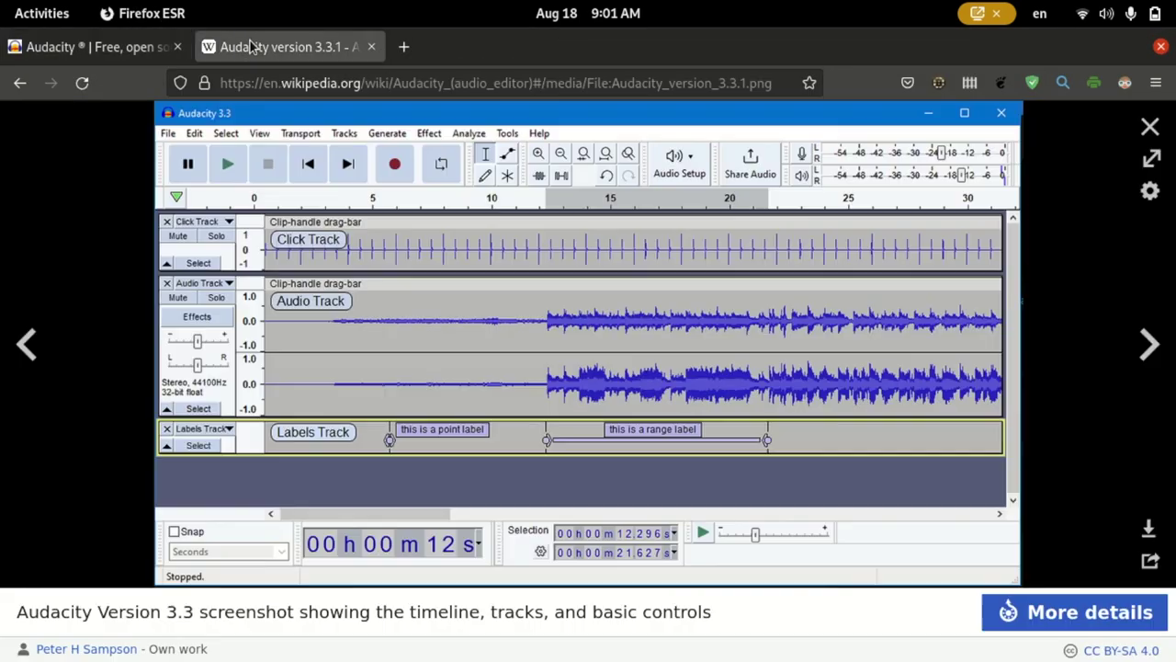
Open tenacityaudio.org from the 'tenacity' address-bar suggestion and scroll its home page.
click(353, 82)
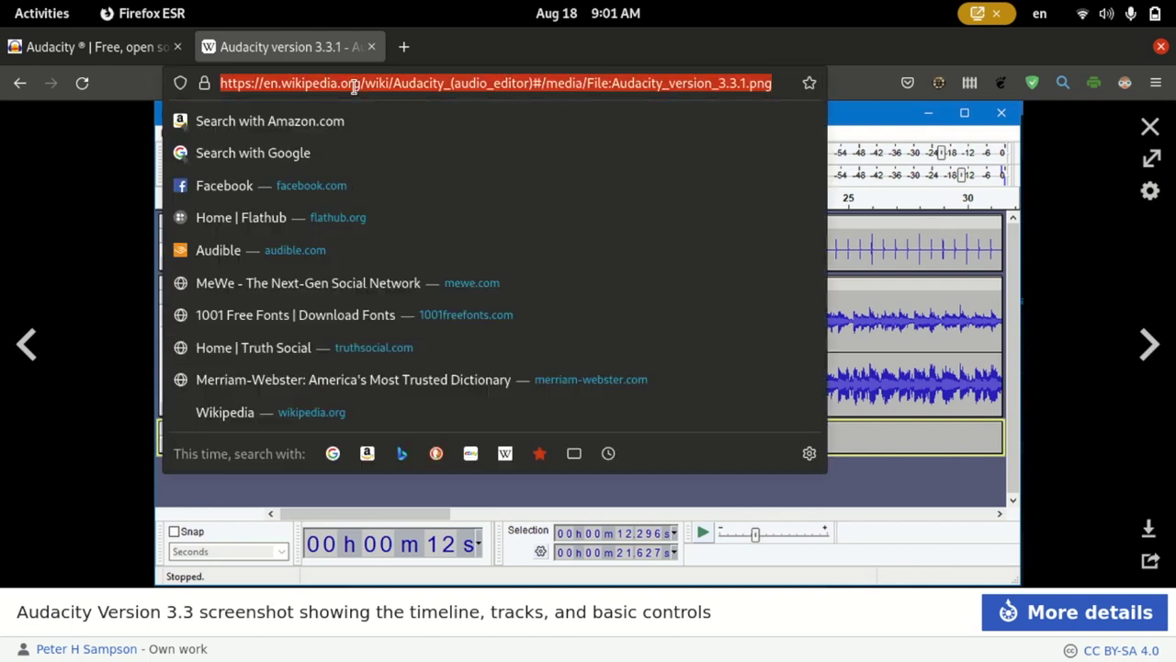
text(trnac)
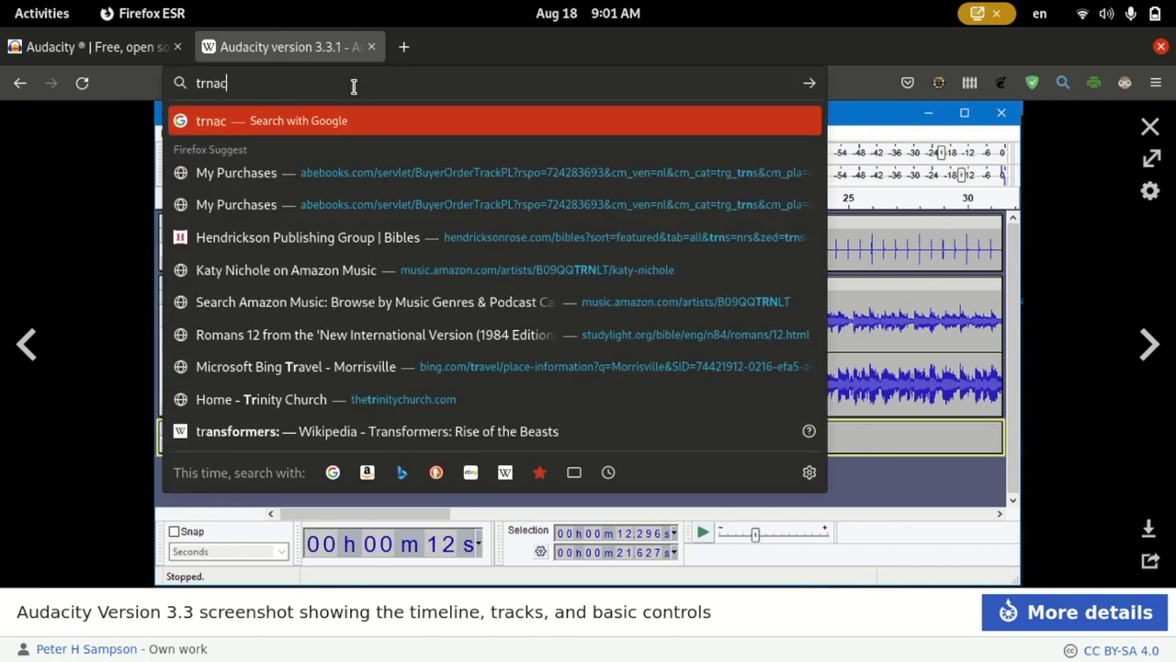
key(ctrl+a)
text(te)
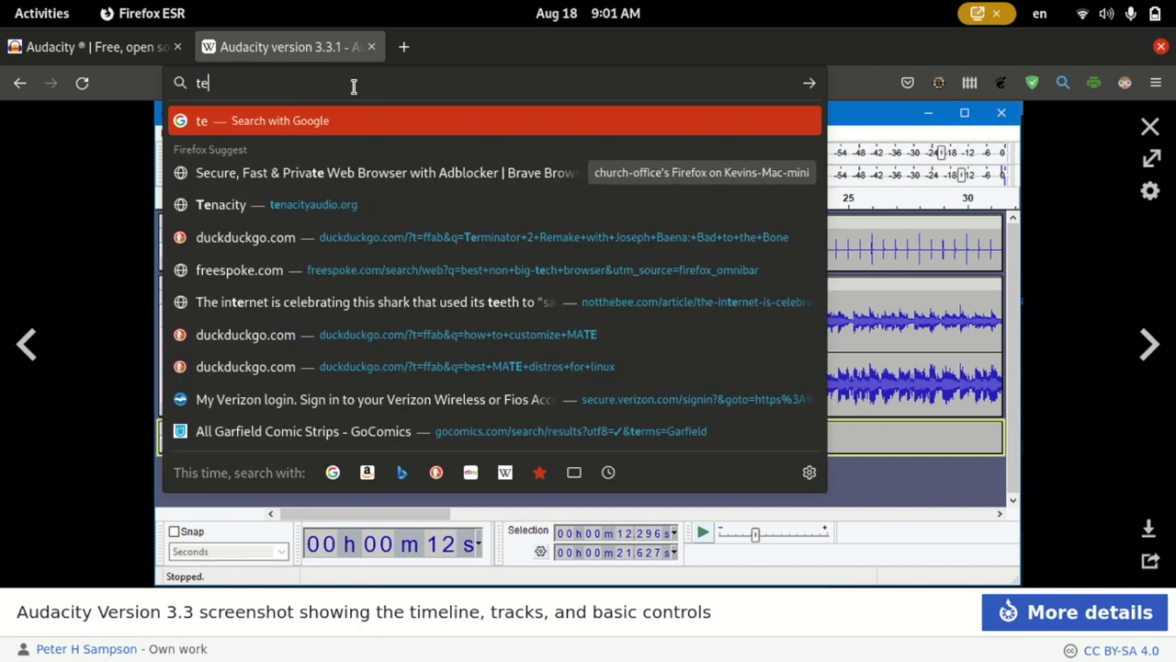
text(nacity)
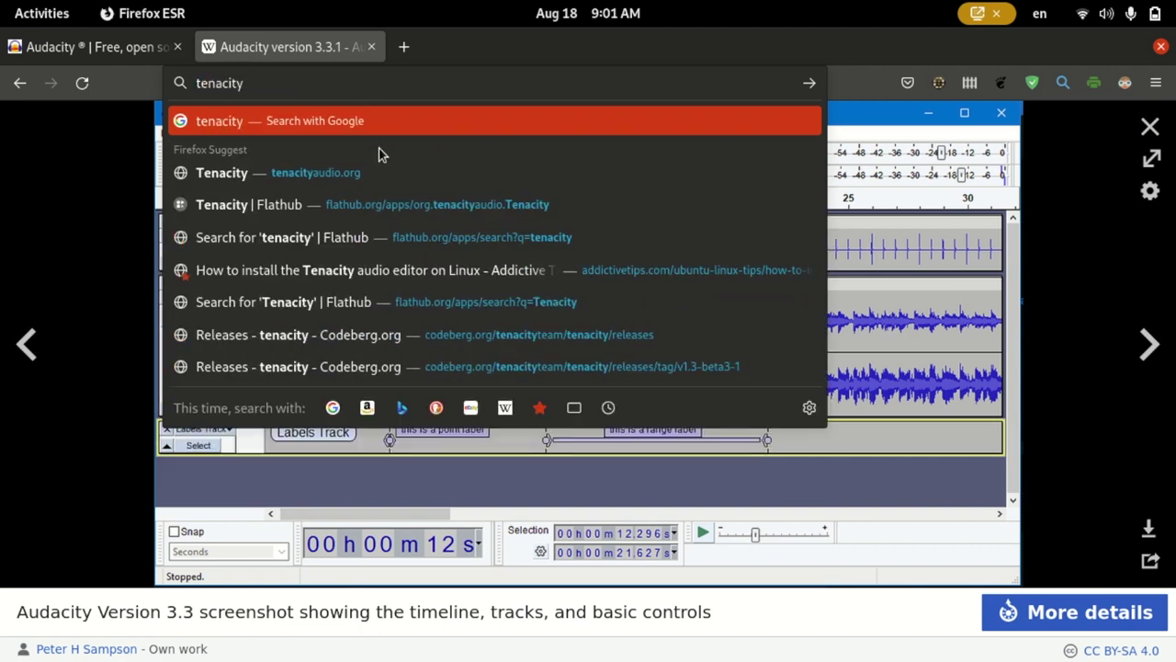
click(371, 162)
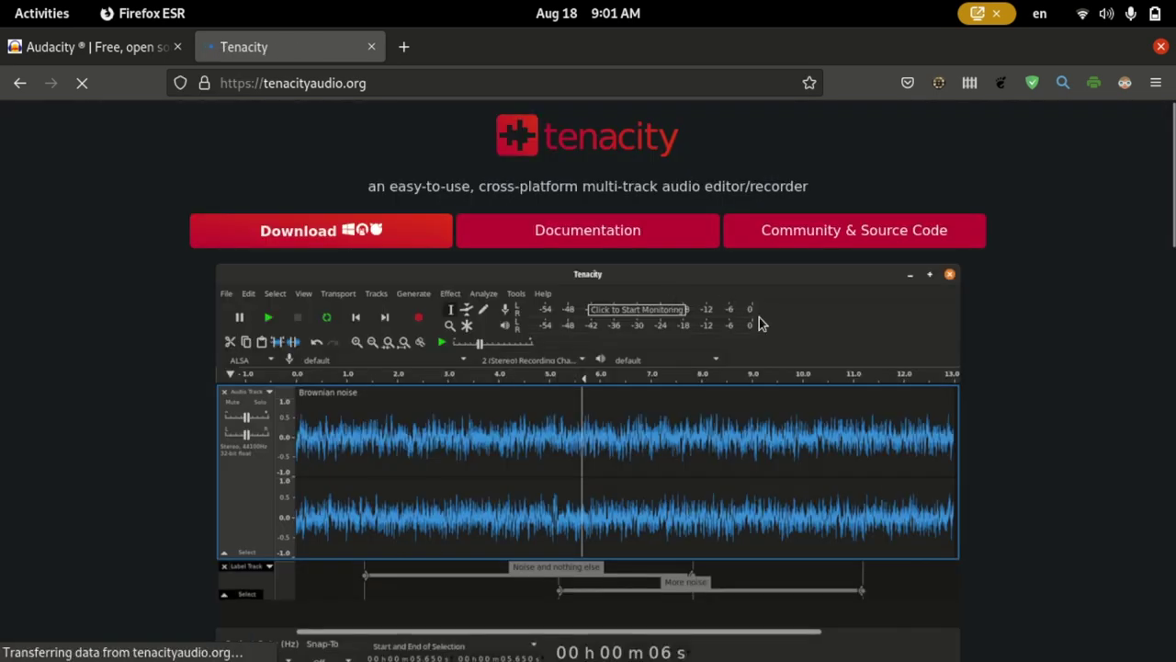
scroll(760, 323, down, 4)
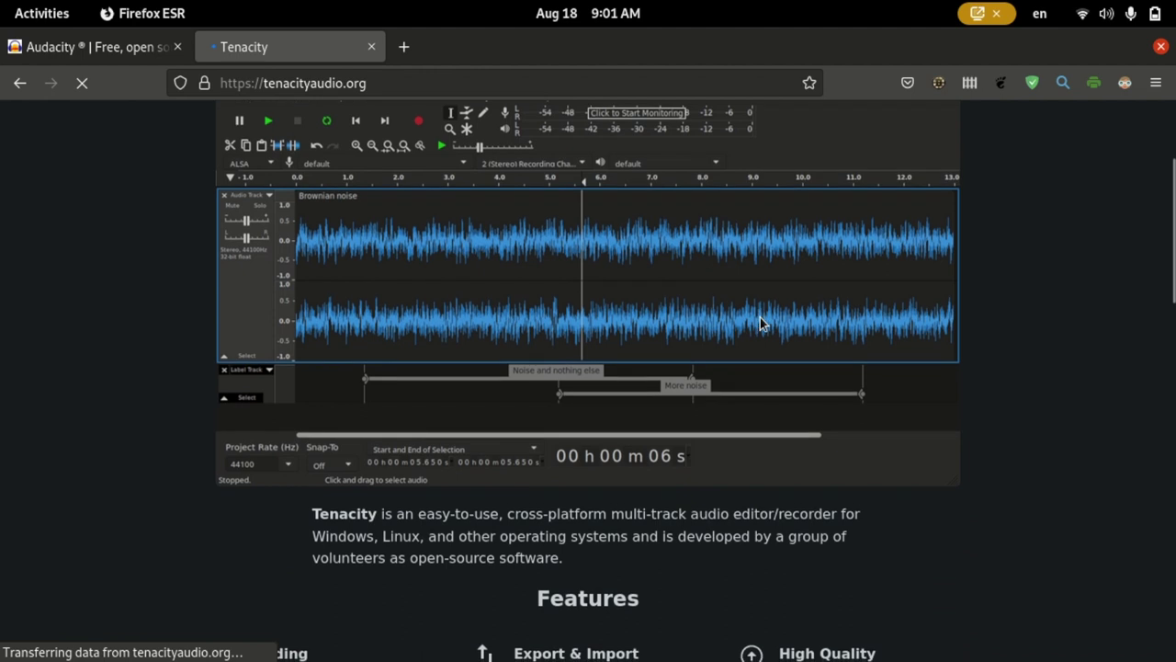
scroll(762, 323, up, 4)
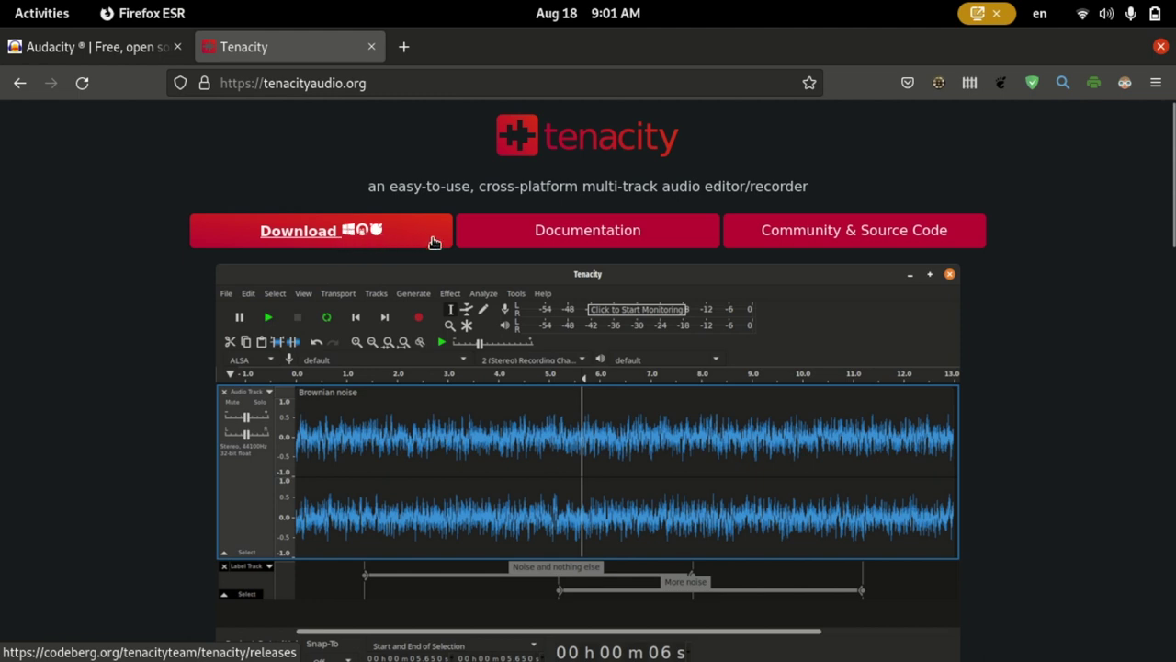
click(401, 83)
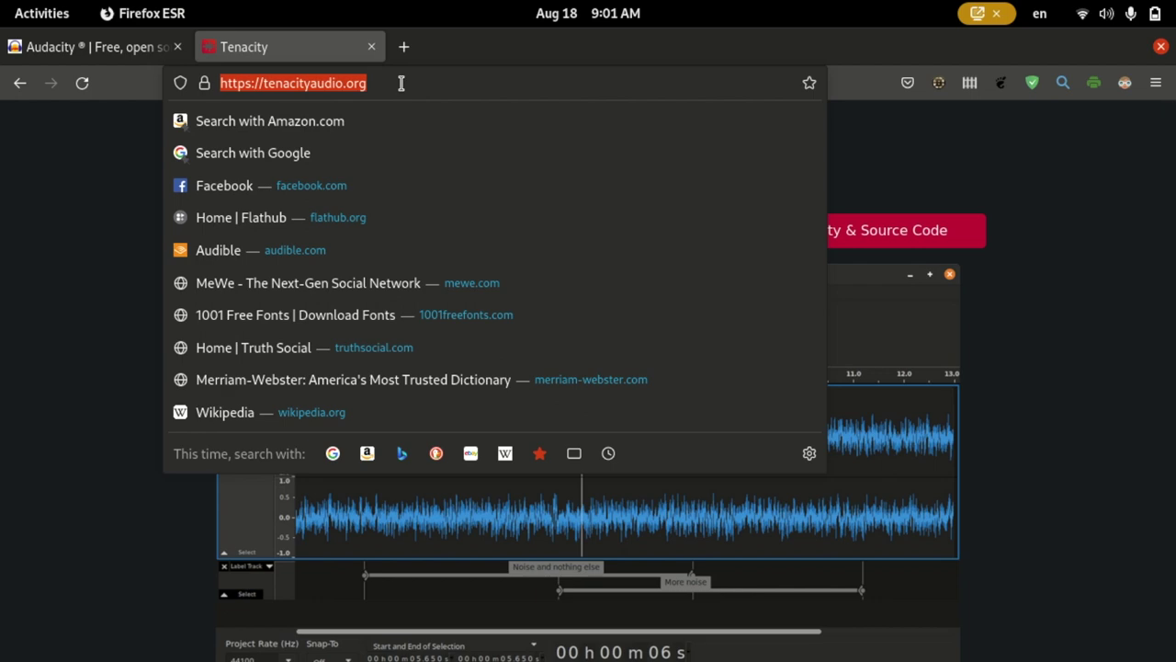
Search Google for 'saucedacity', skim the results, and return to the Audacity website tab.
text(sauce)
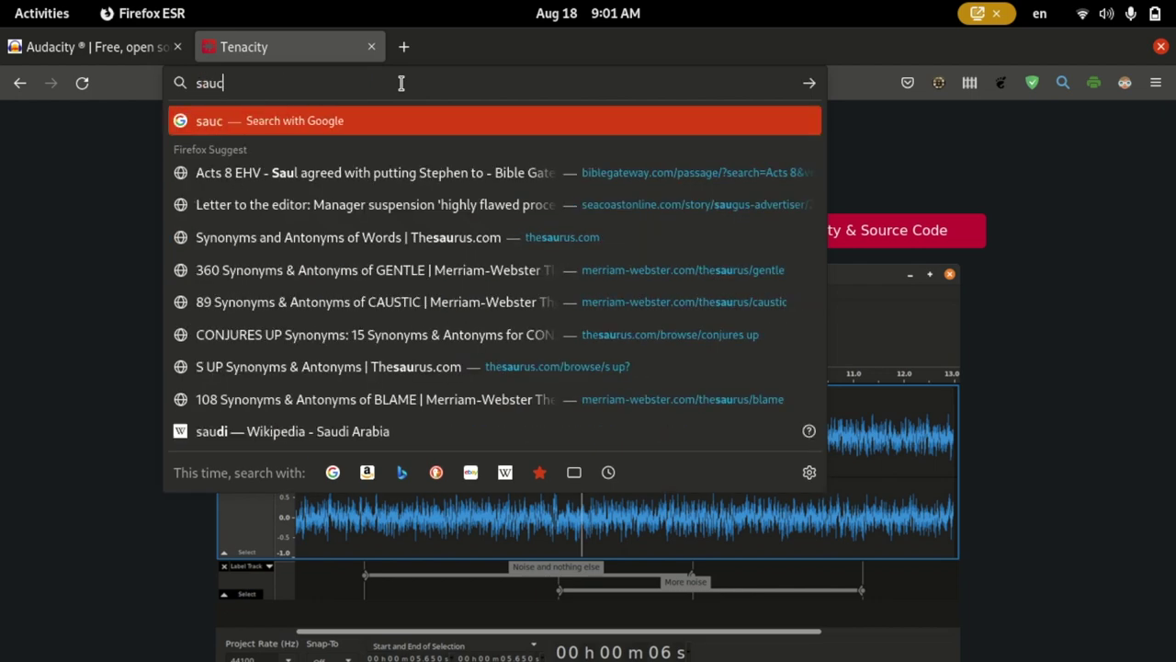
text(dacity+)
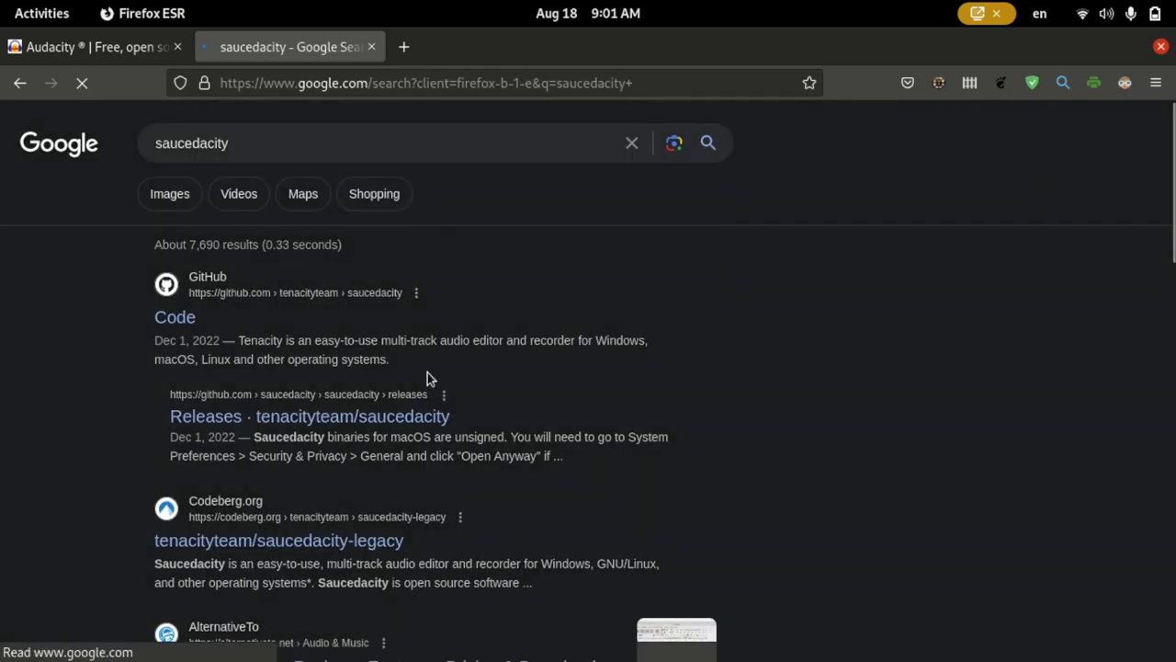
scroll(407, 481, down, 3)
scroll(410, 484, up, 2)
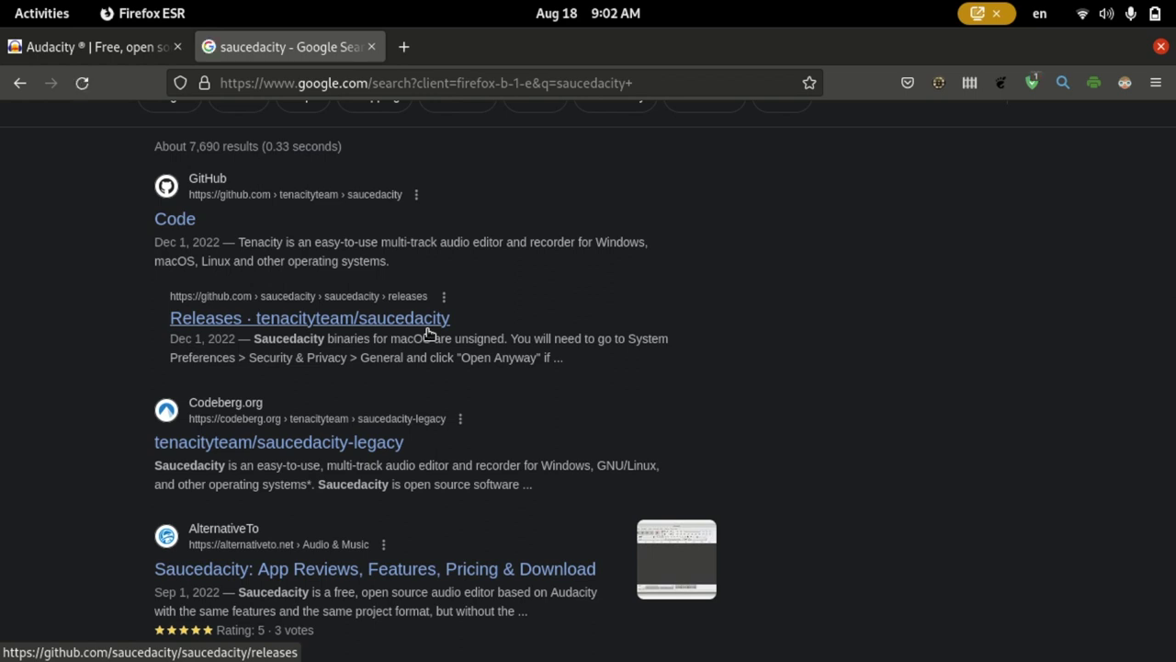
click(69, 55)
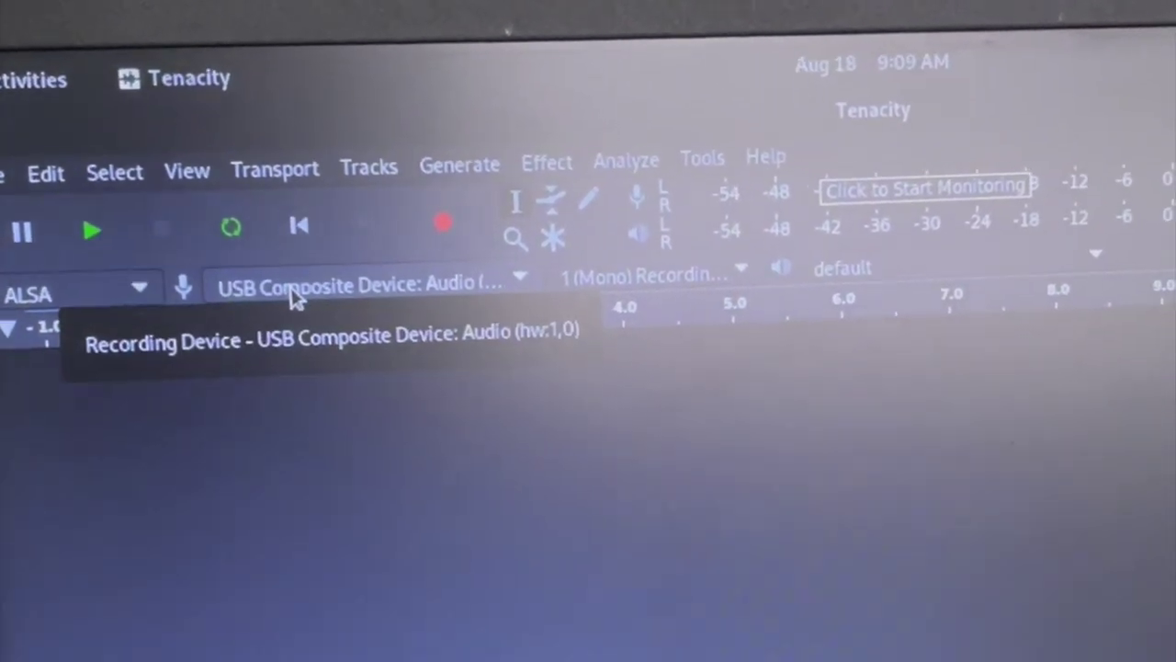
Choose USB Composite Device: Audio (hw:1,0) as Tenacity's recording device.
click(292, 292)
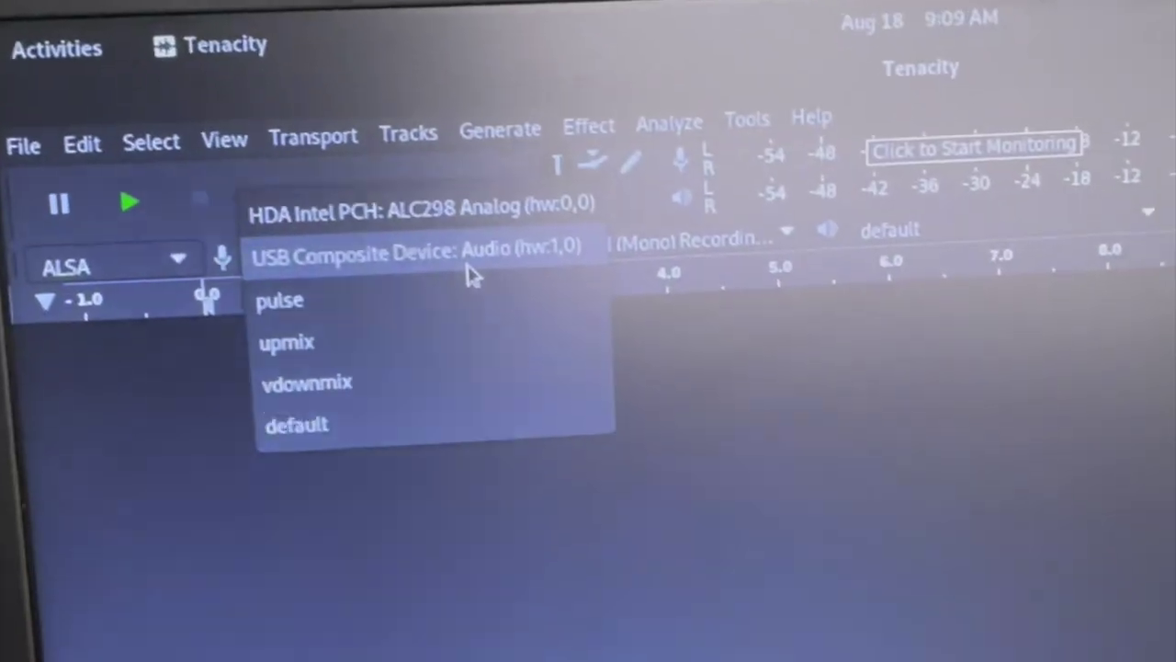
click(391, 269)
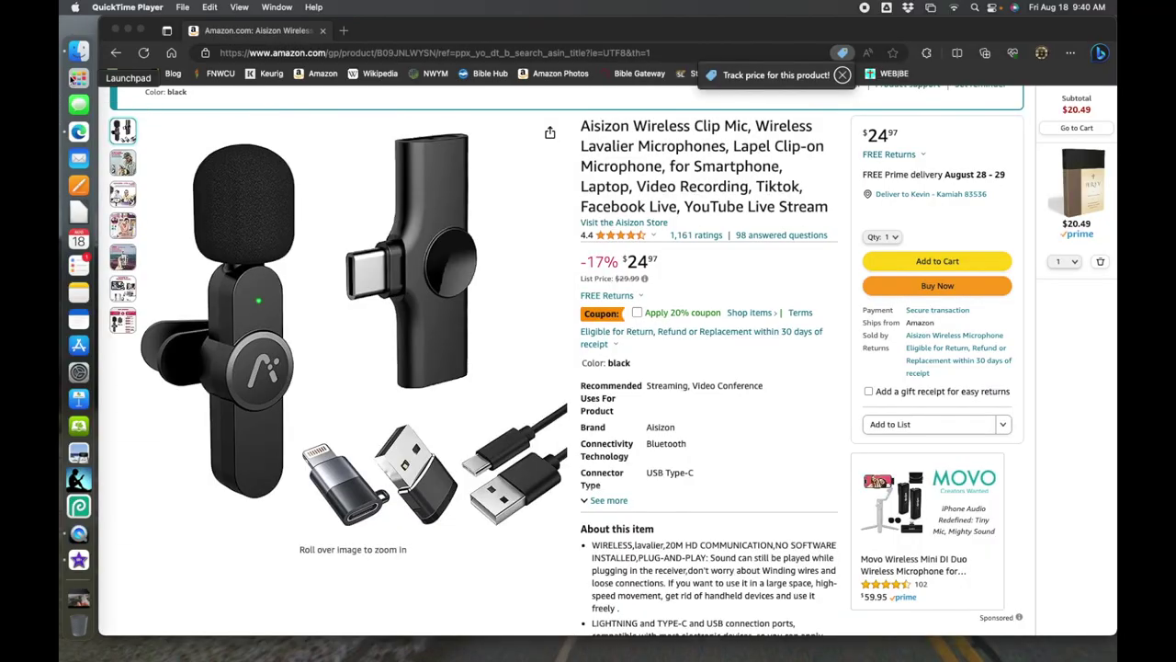
Launch Saucedacity from Launchpad and dismiss the Welcome dialog.
click(78, 79)
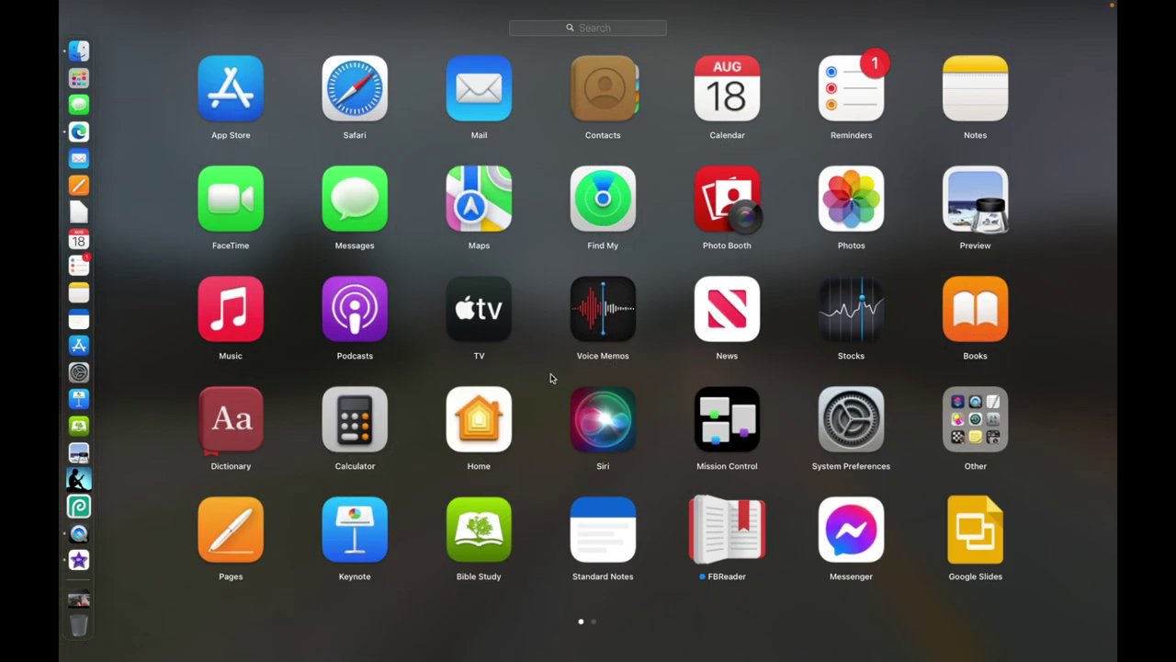
scroll(556, 373, right, 5)
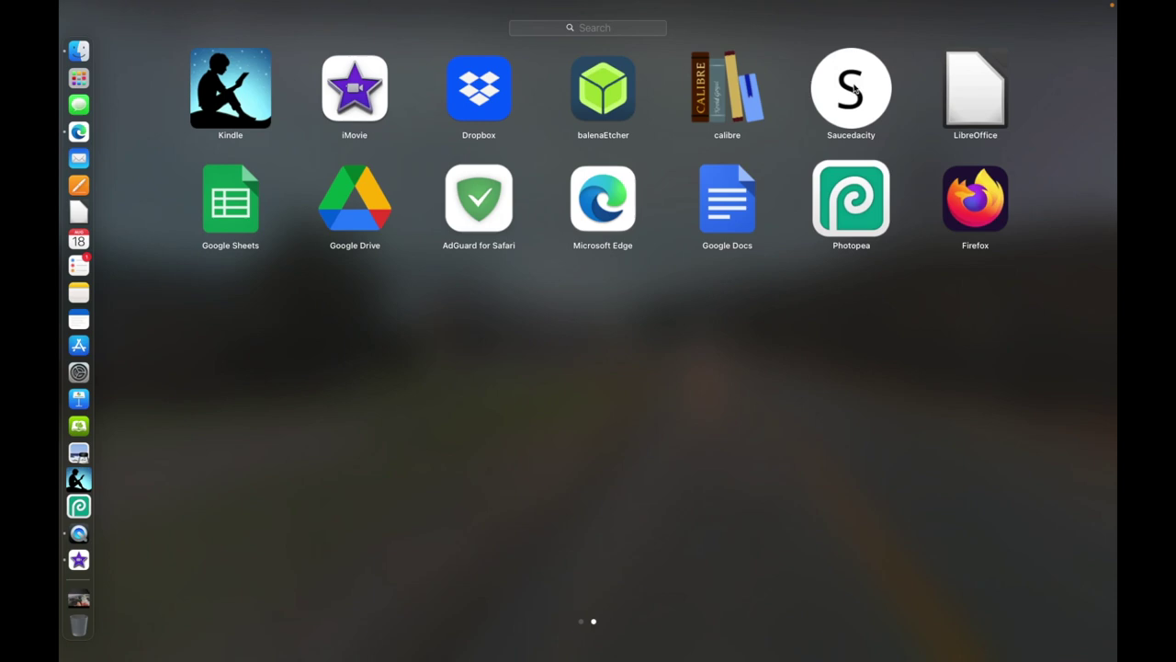
click(853, 89)
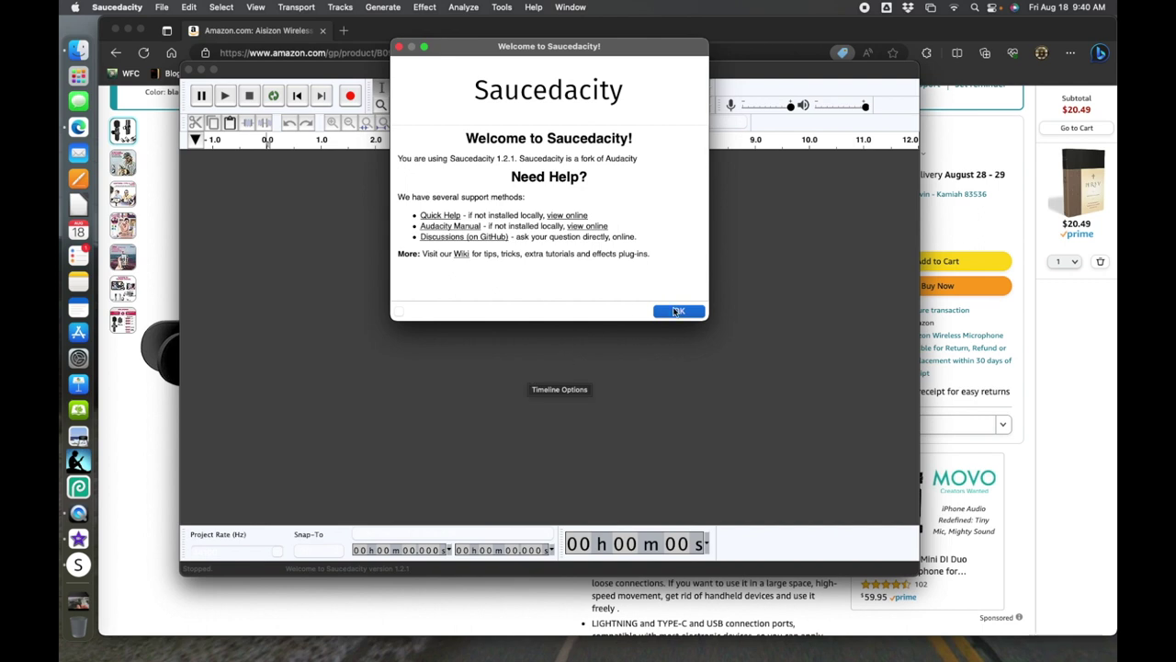
click(678, 312)
Keep USBAudio1.0 as the recording device and maximize the Saucedacity window.
click(633, 125)
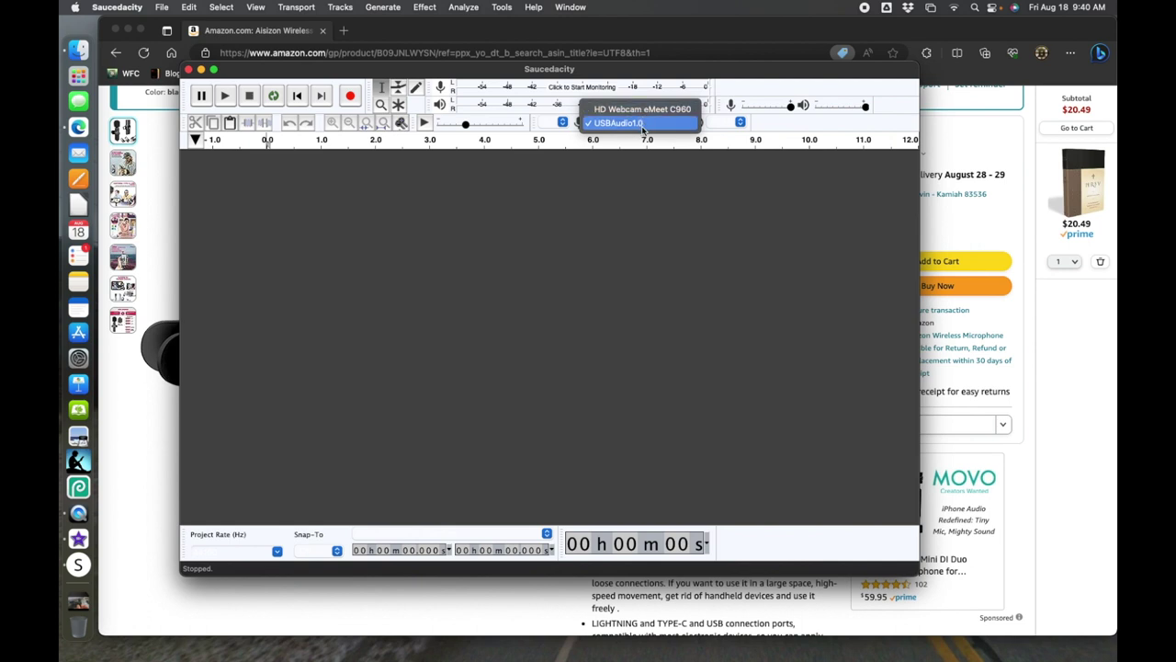
click(643, 125)
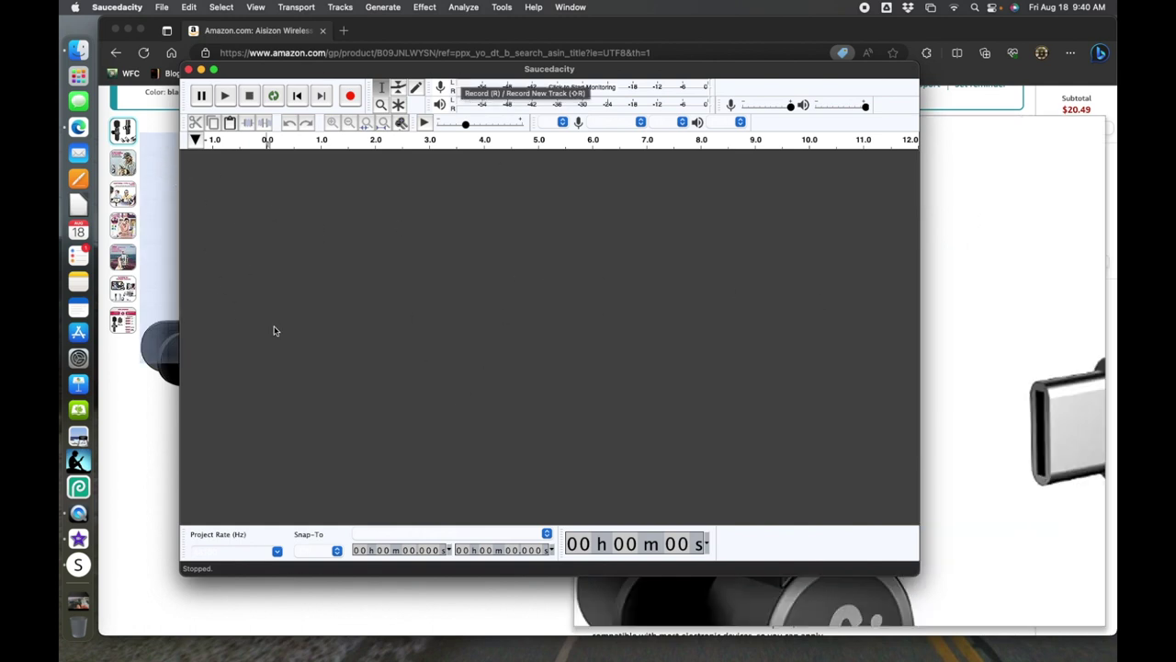
drag(808, 75, 725, 33)
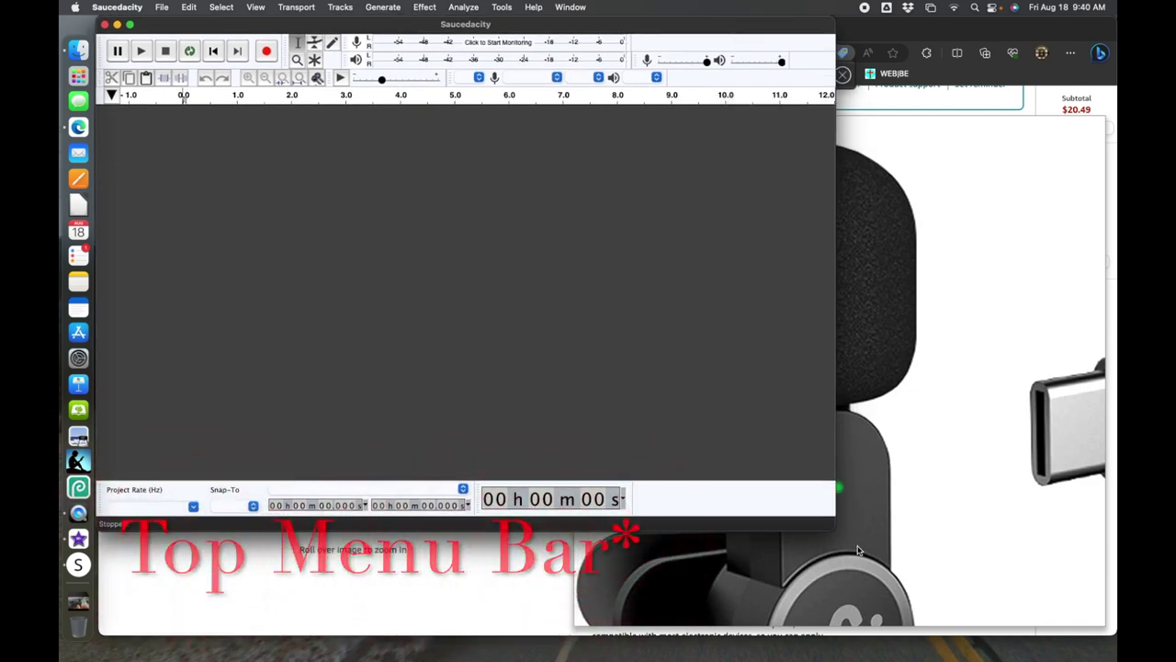
key(ctrl+alt+Return)
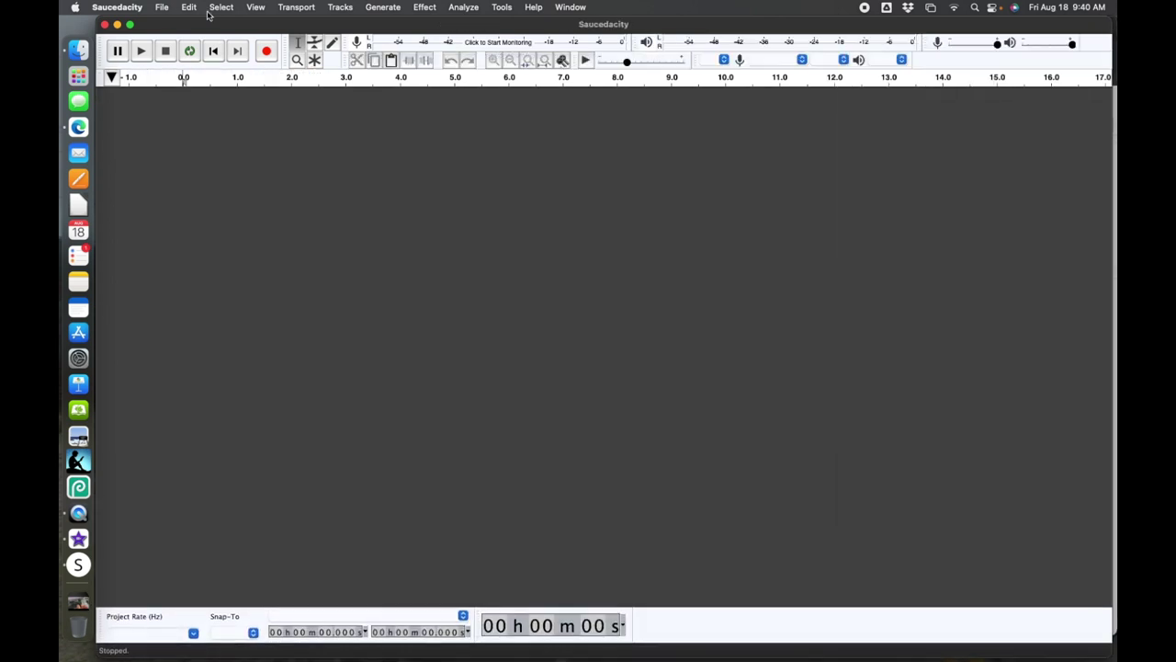
Add an empty mono Audio Track via Tracks > Add New > Mono Track.
click(340, 7)
mouse_move(354, 28)
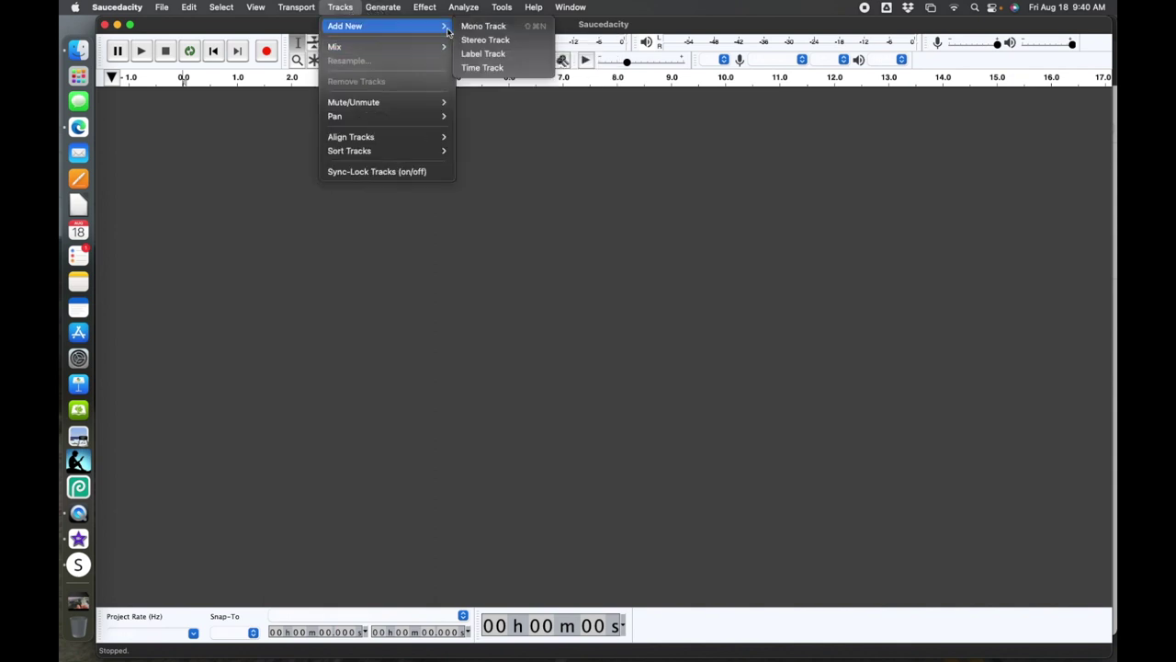
click(504, 29)
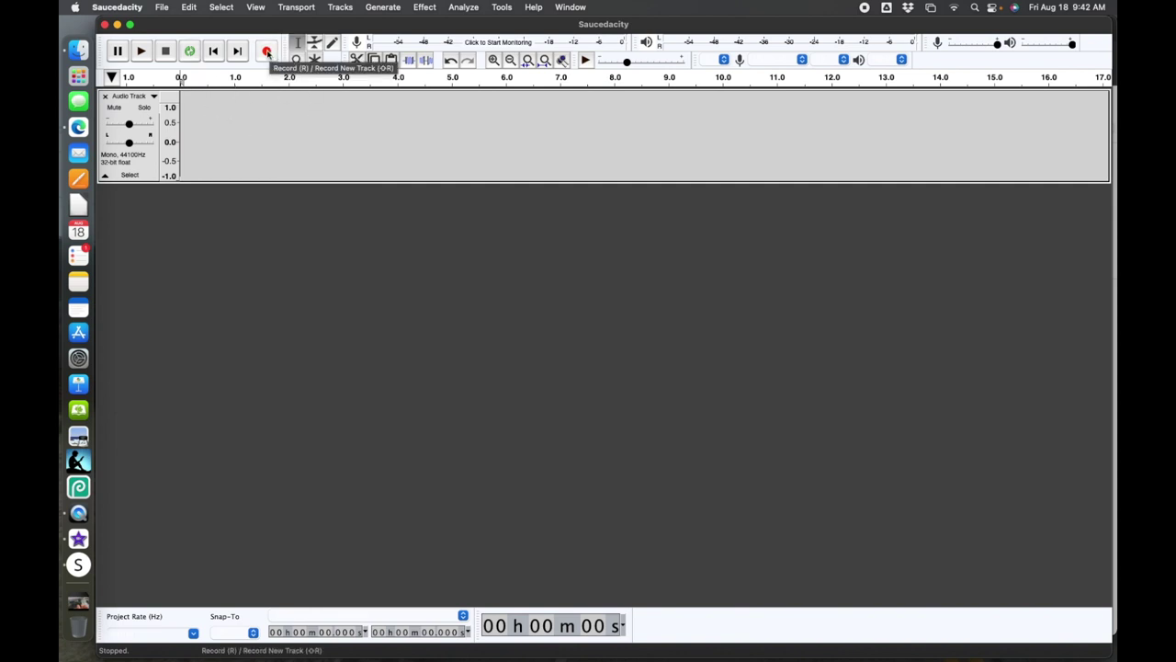
Record about 16 seconds of speech into the mono track, then stop.
click(267, 52)
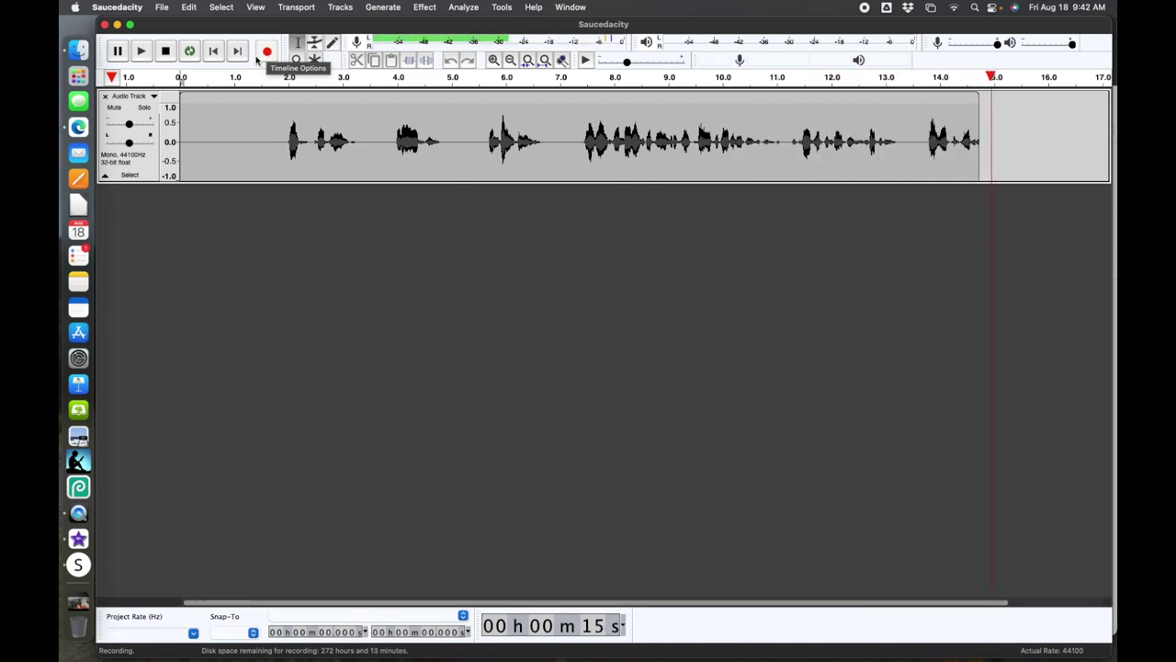
click(166, 51)
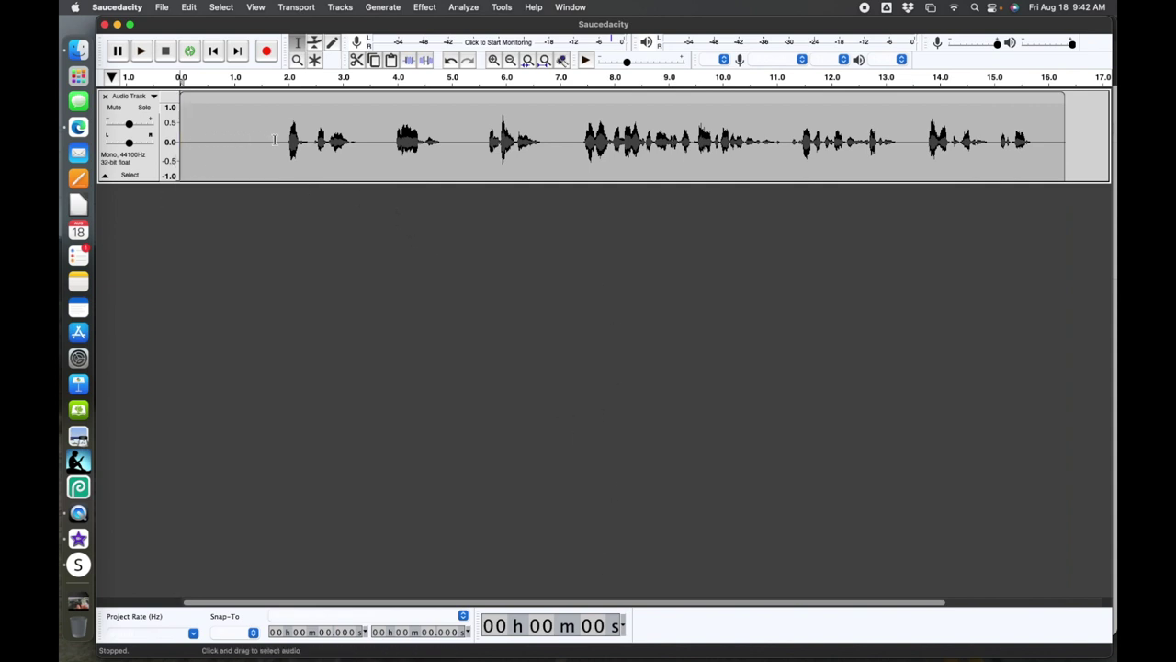
drag(287, 140, 181, 142)
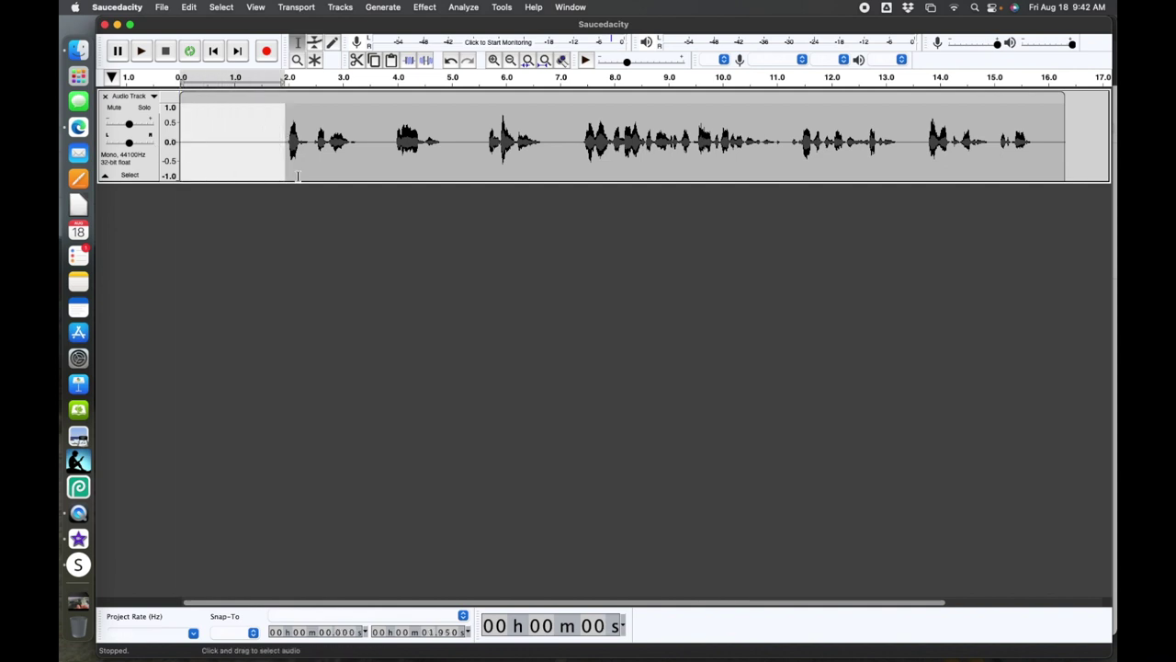
drag(358, 145, 401, 147)
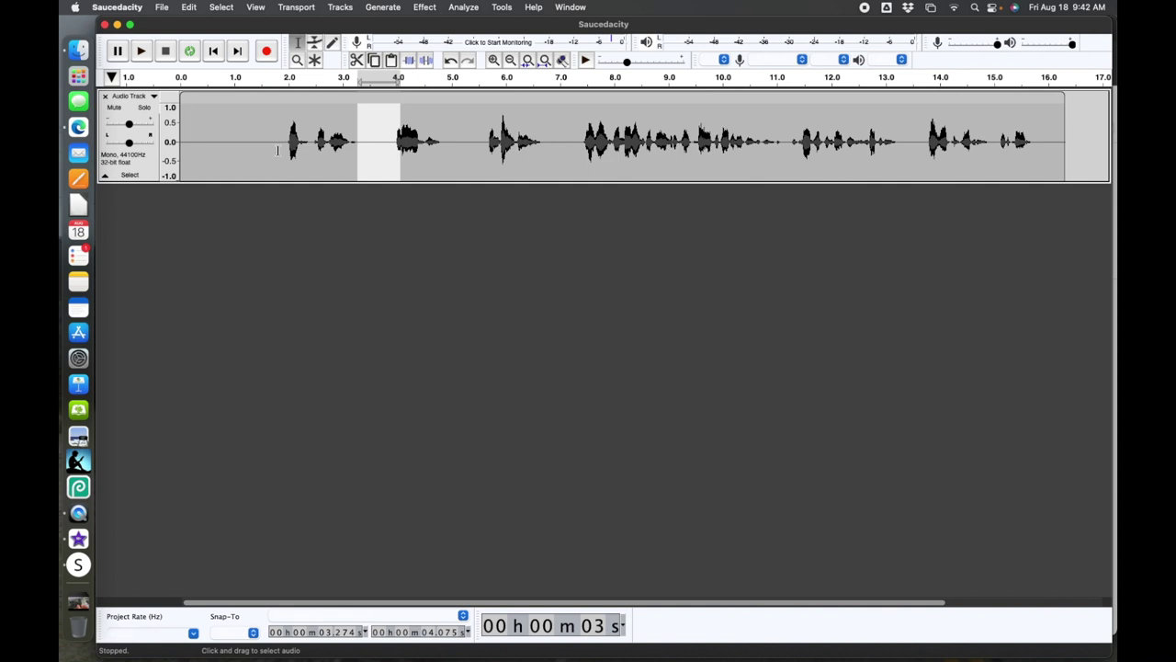
drag(287, 142, 443, 144)
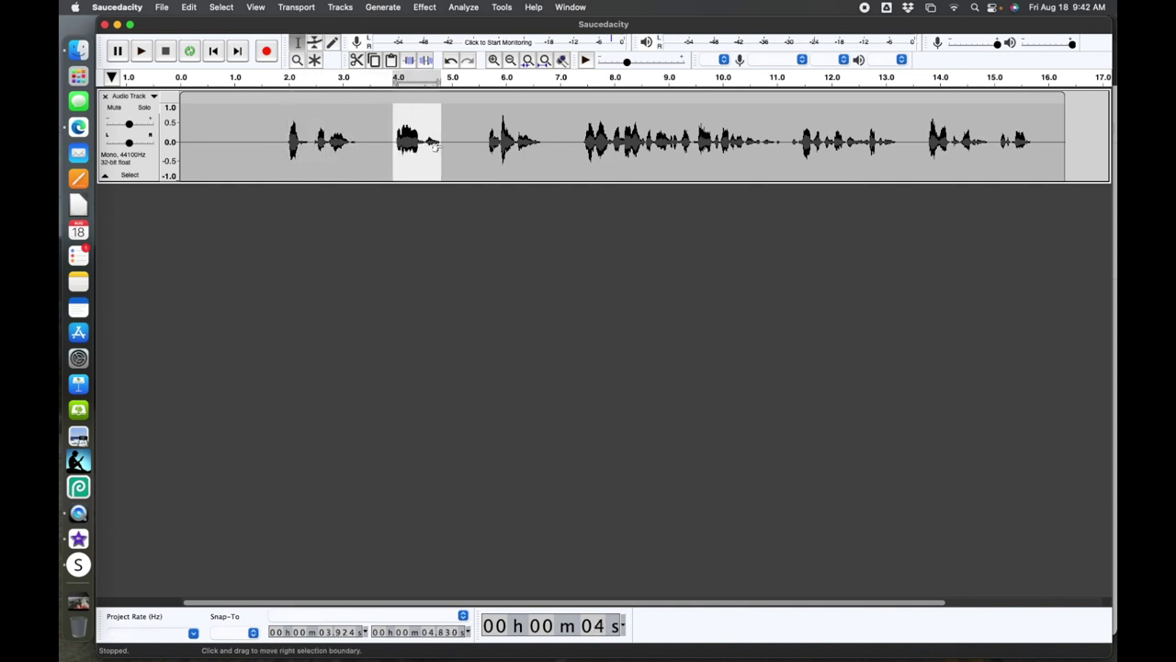
click(271, 121)
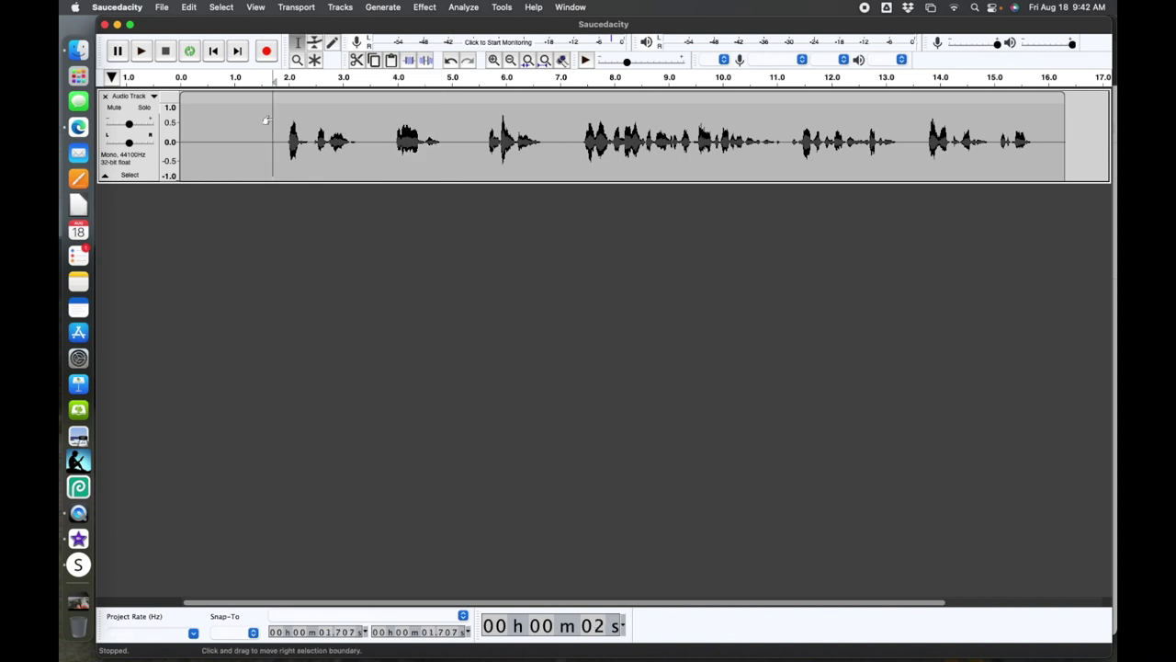
click(205, 125)
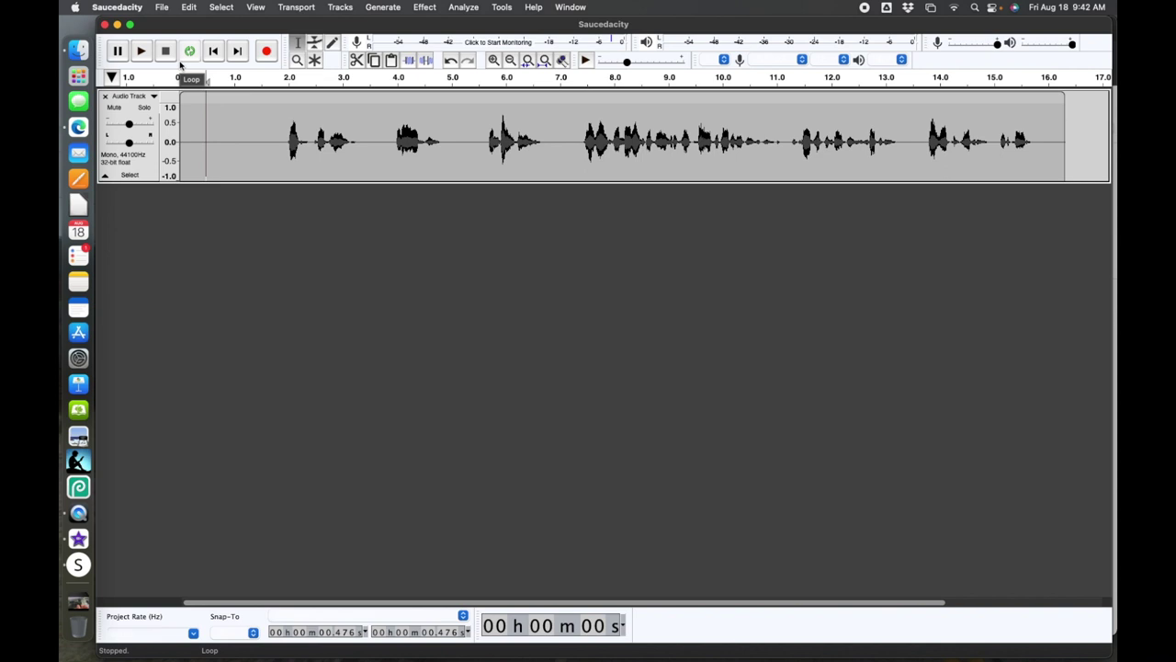
click(142, 51)
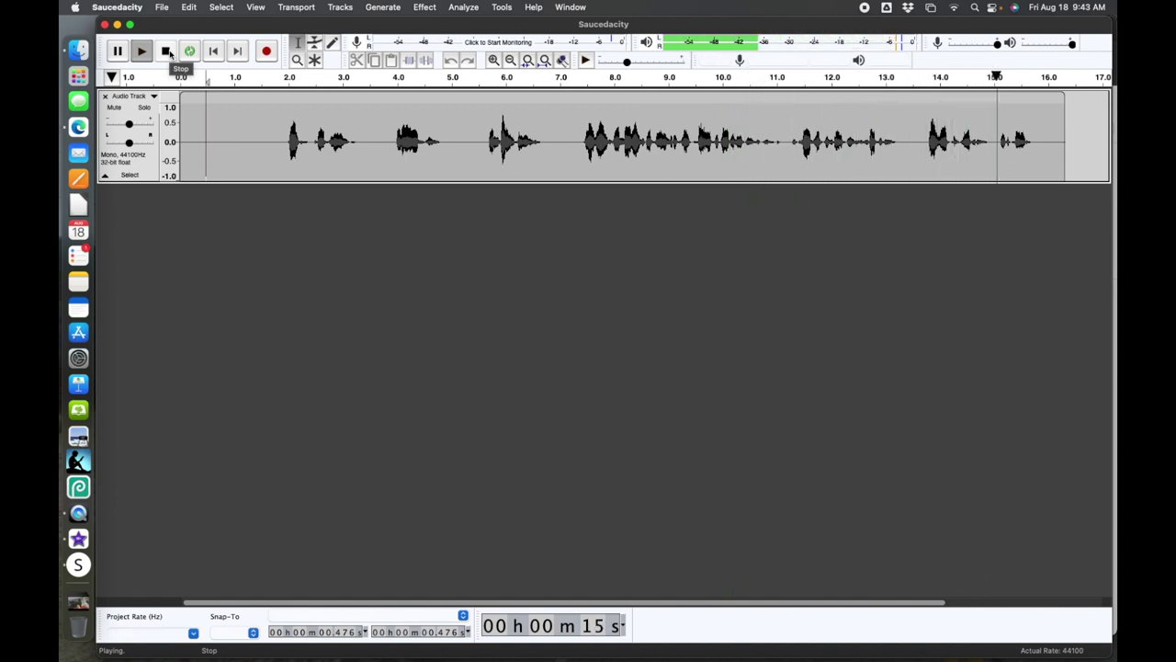
click(169, 52)
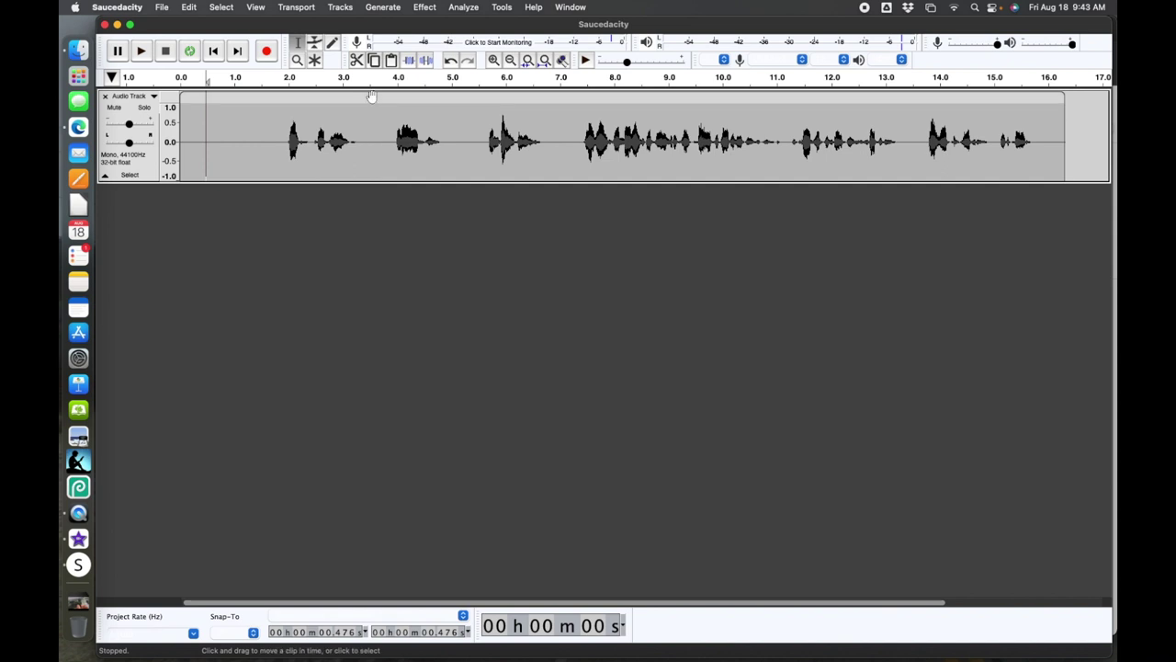
Play the recording from about 7.4 seconds to locate the unwanted audio.
click(580, 142)
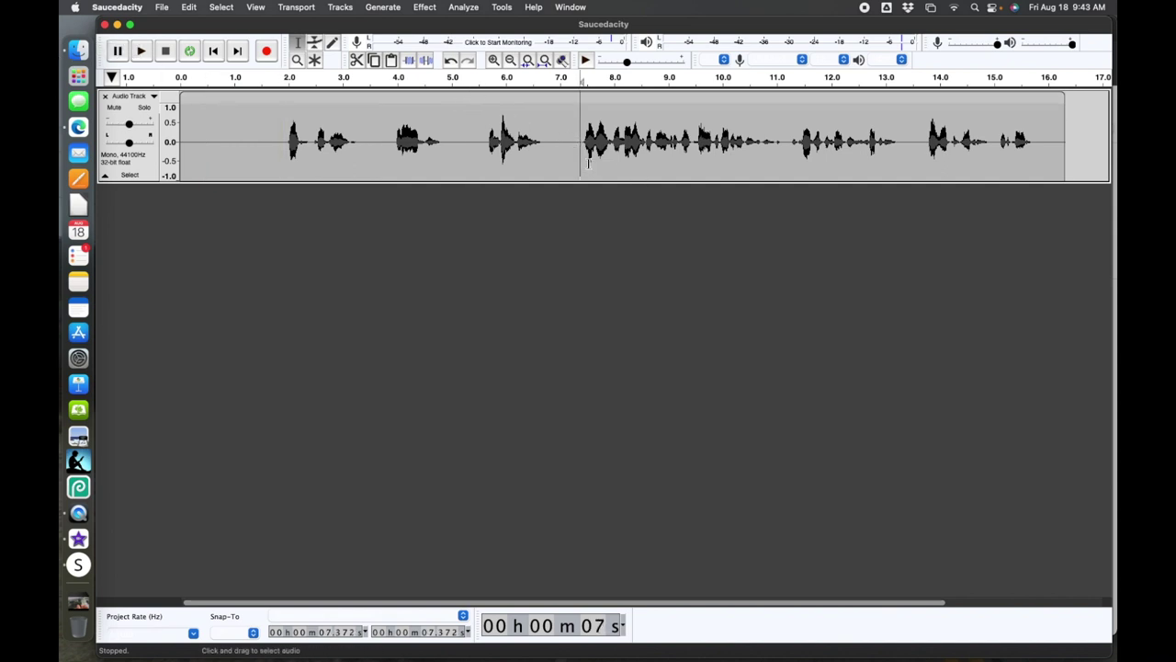
drag(587, 156, 679, 154)
click(583, 152)
click(152, 52)
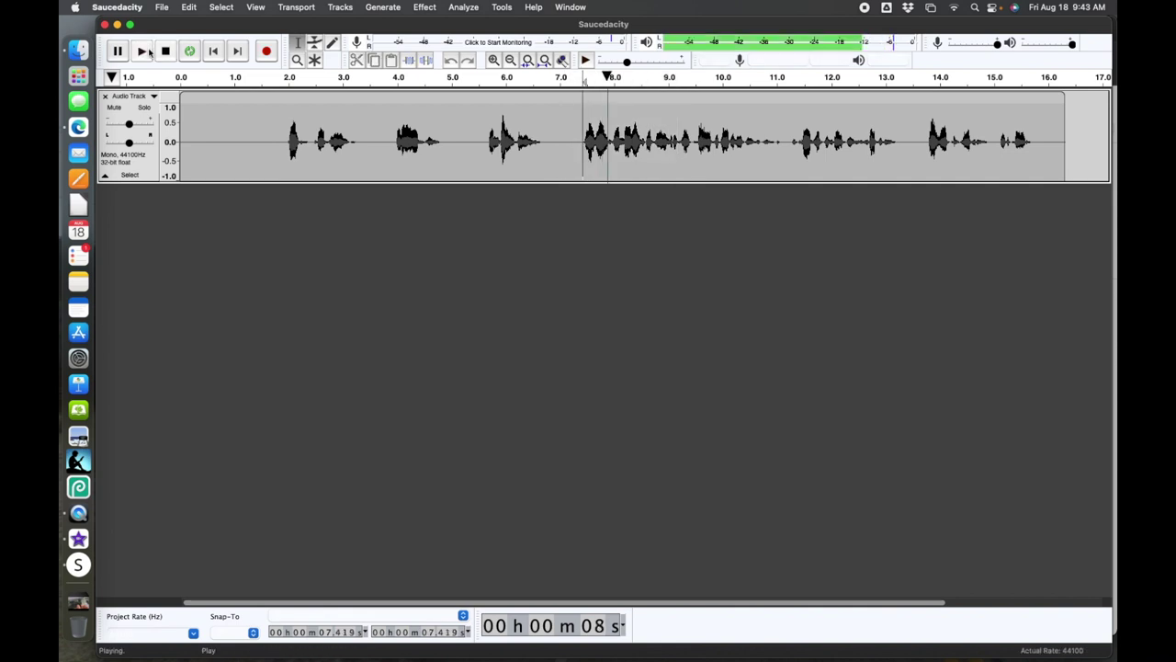
click(147, 53)
click(147, 52)
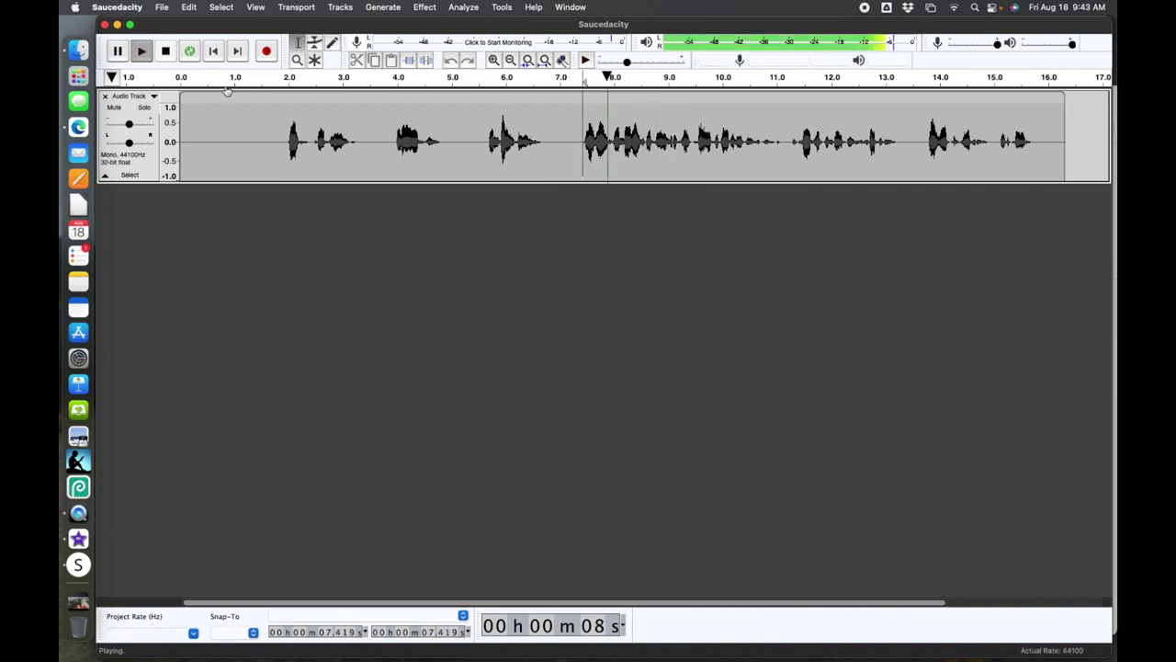
click(165, 53)
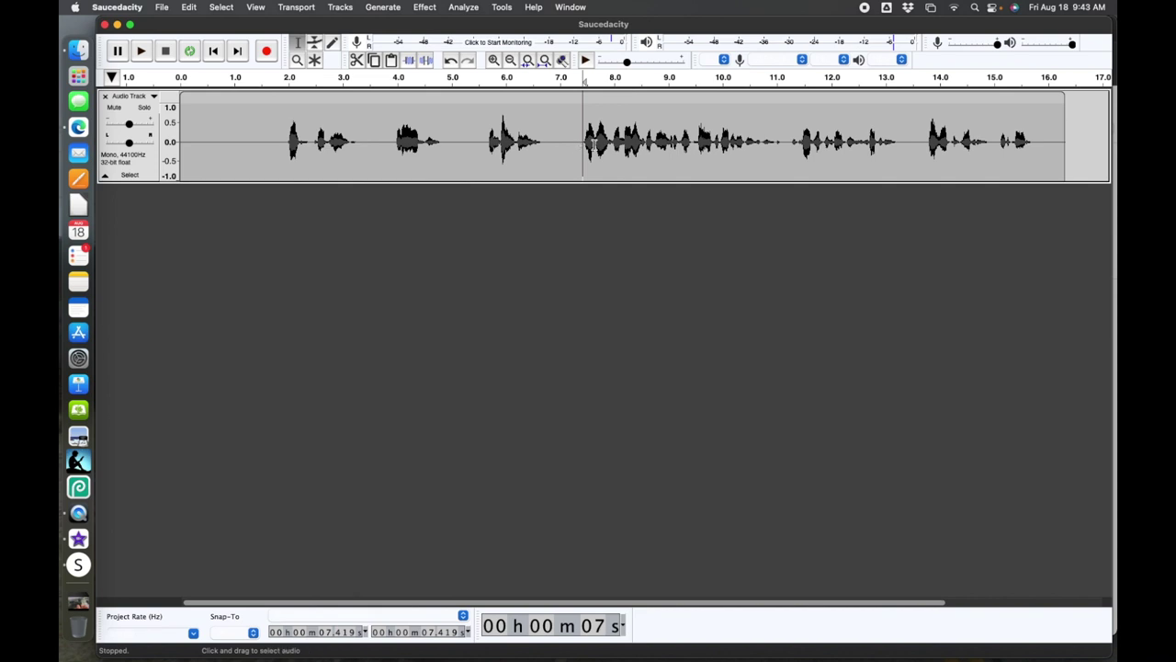
Select the audio from about 7.45 to 7.94 seconds and delete it.
click(611, 138)
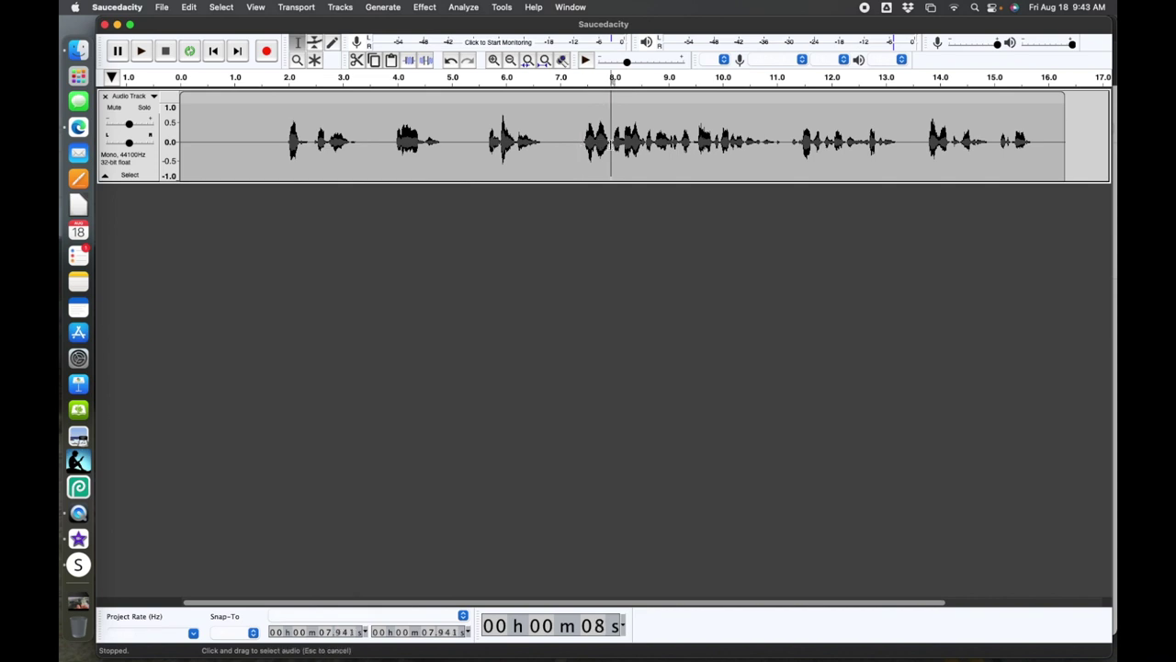
drag(611, 138, 584, 149)
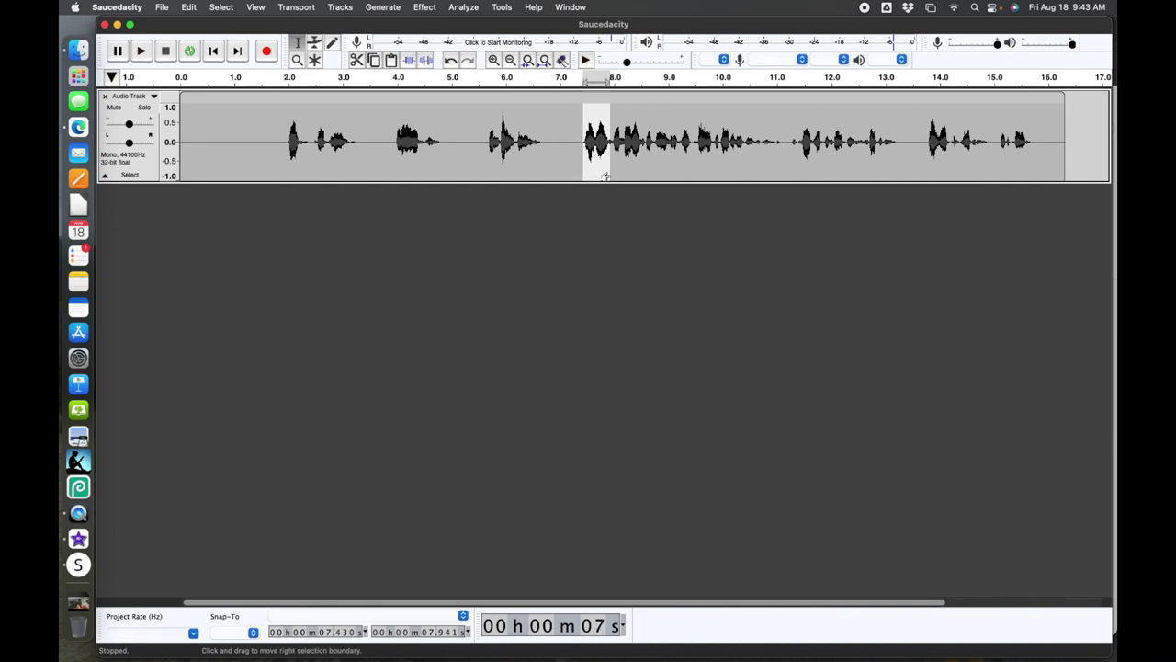
key(Delete)
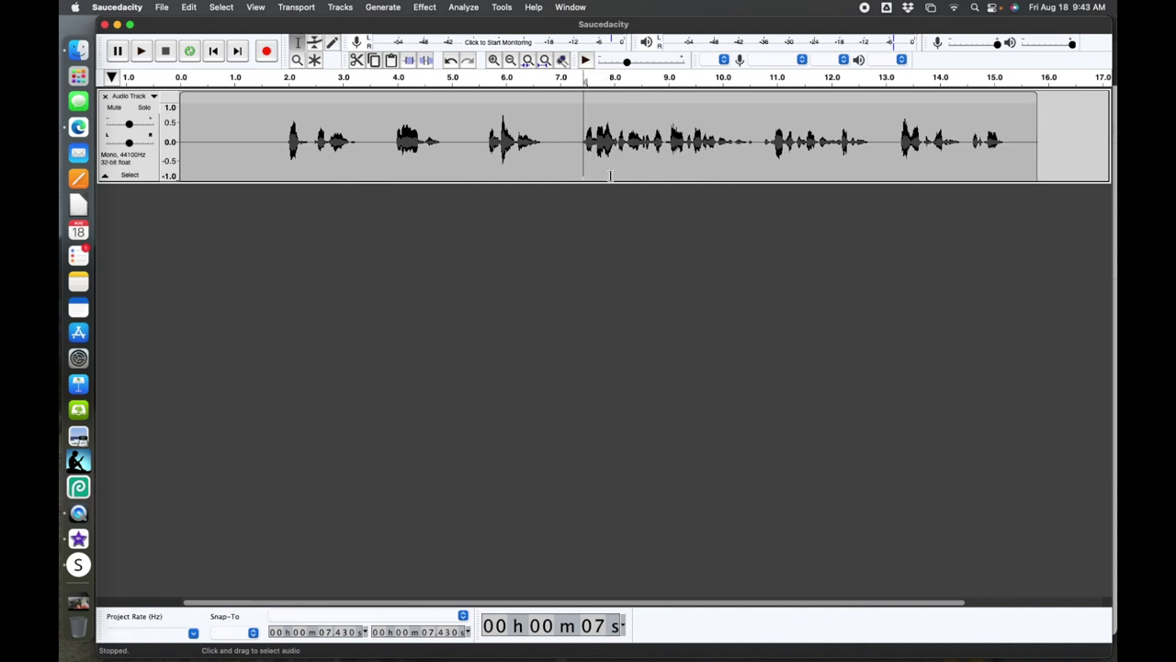
Play the edited audio from 5.7 seconds, then select the silent opening from 0 to 1.8 seconds.
click(487, 147)
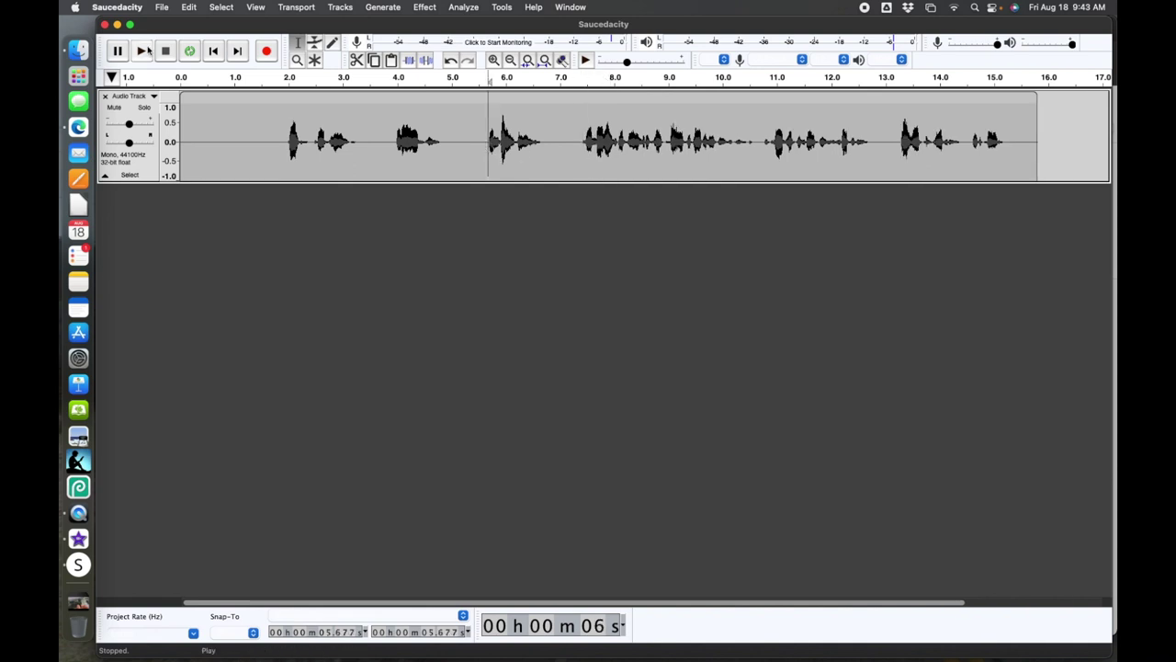
click(141, 50)
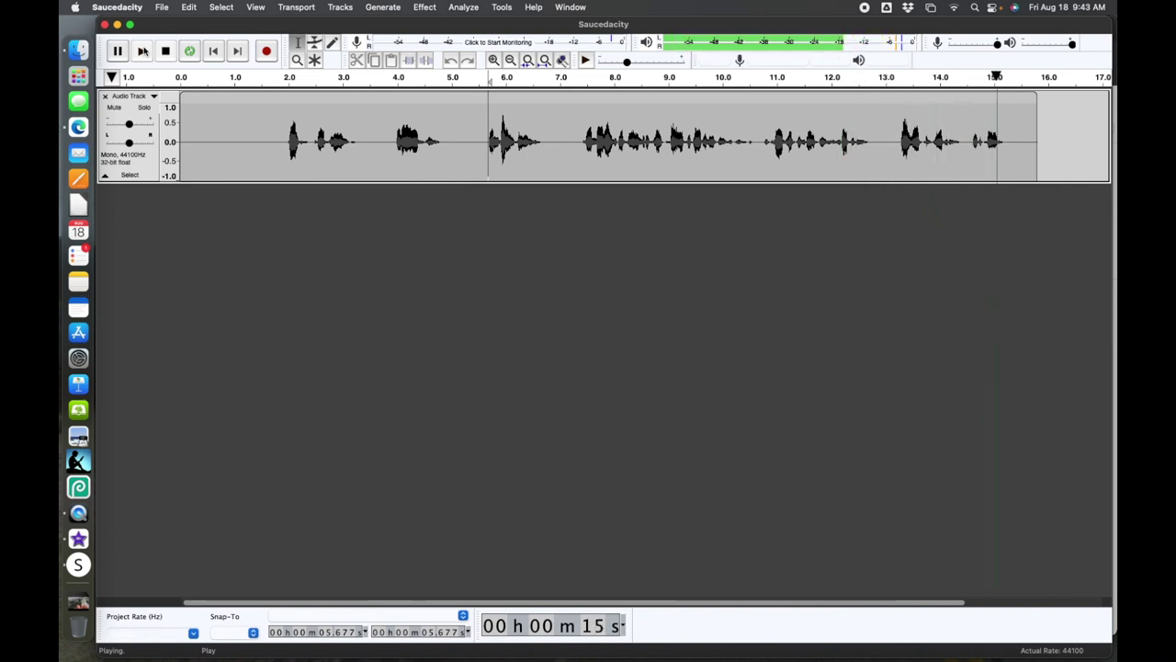
click(165, 52)
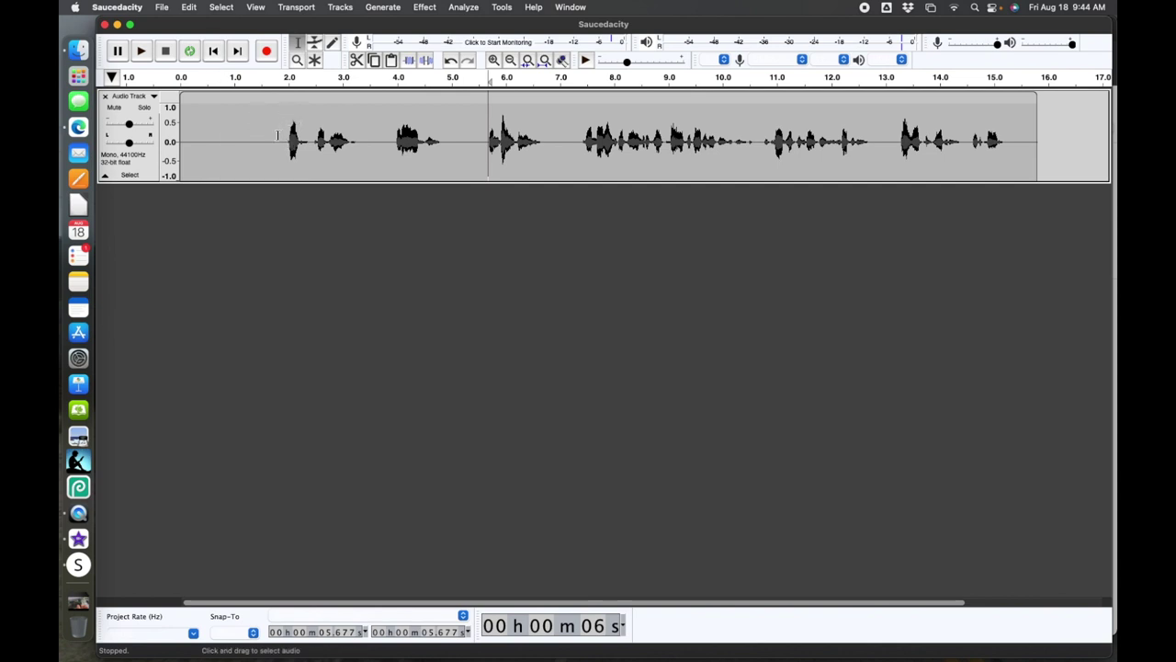
drag(277, 135, 181, 148)
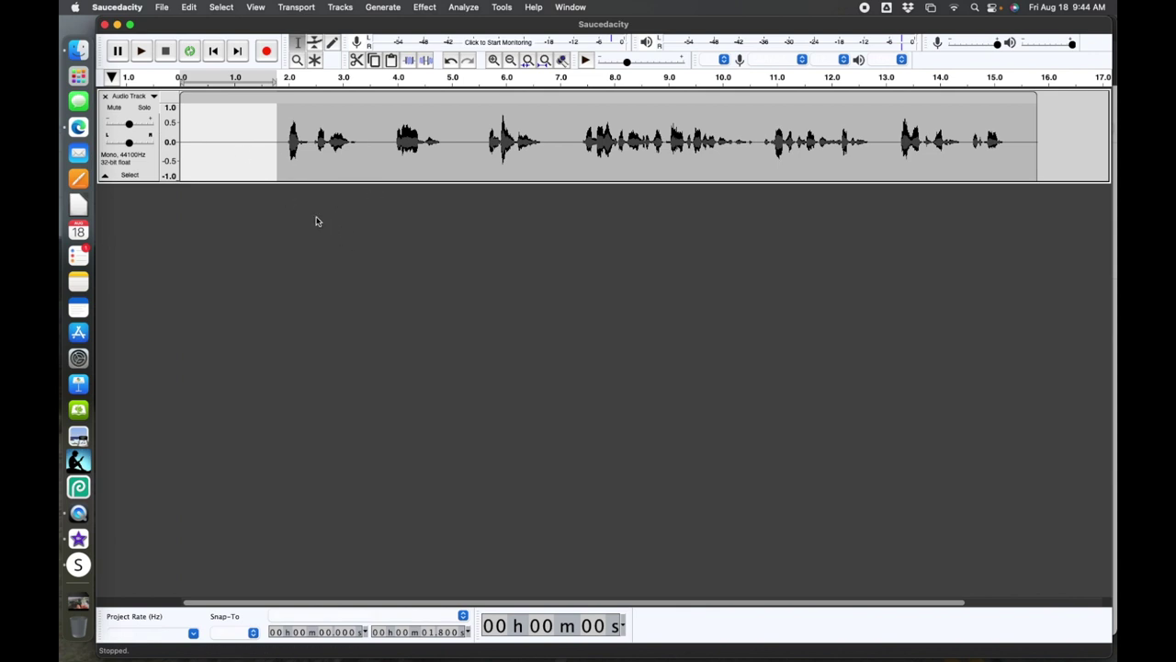
Select from the start to the first word at about 1.87 seconds and delete it.
click(282, 144)
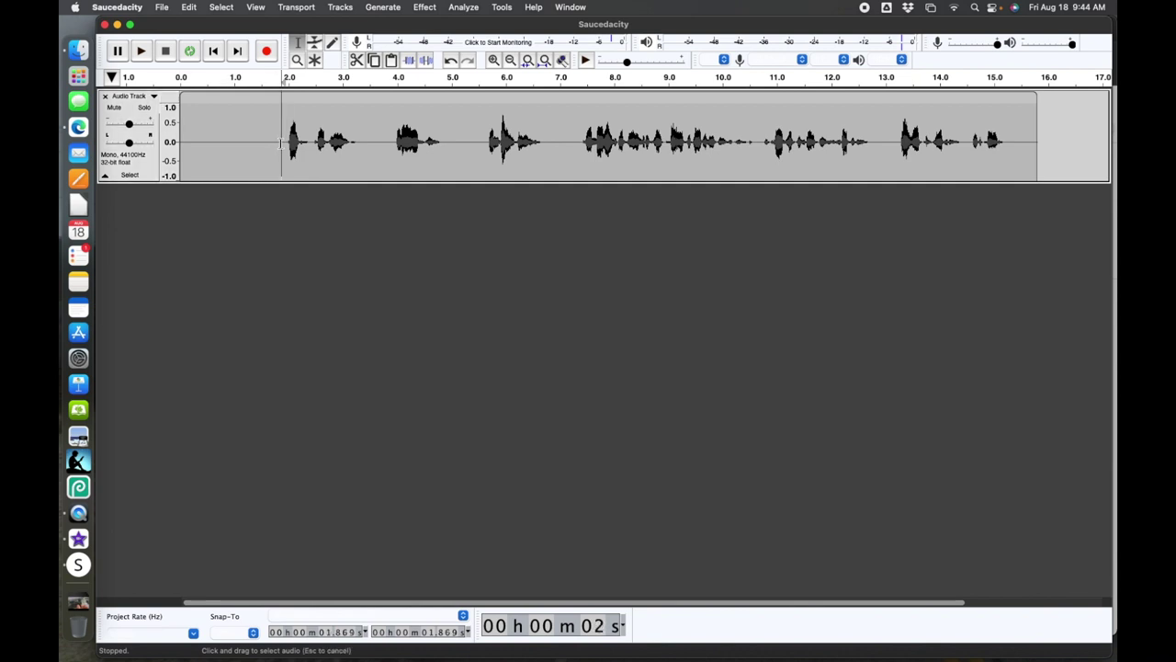
drag(282, 144, 152, 151)
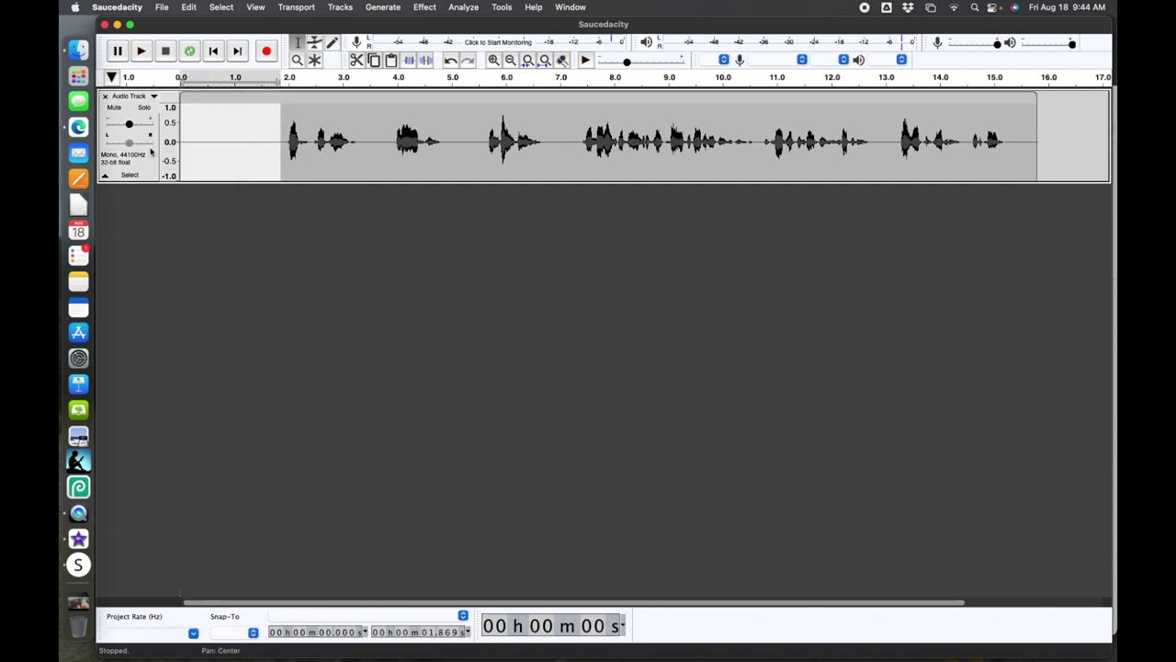
key(Delete)
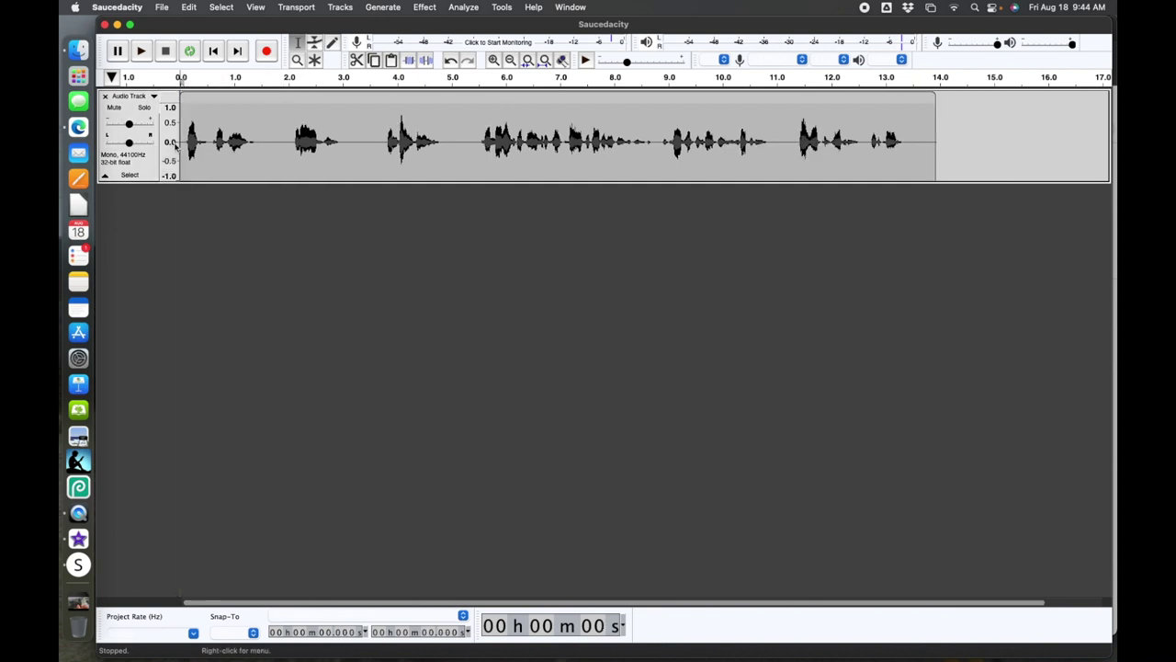
Check the new beginning around 0.08–0.64 seconds, leaving the cursor at about 0.6 seconds.
click(191, 138)
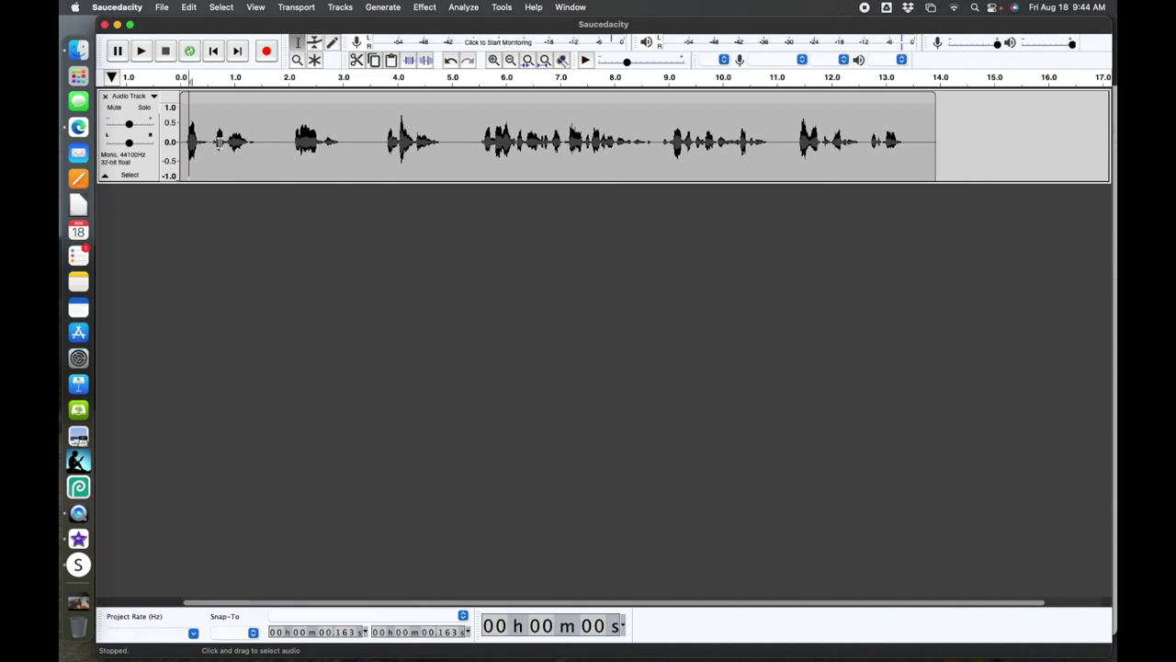
click(215, 149)
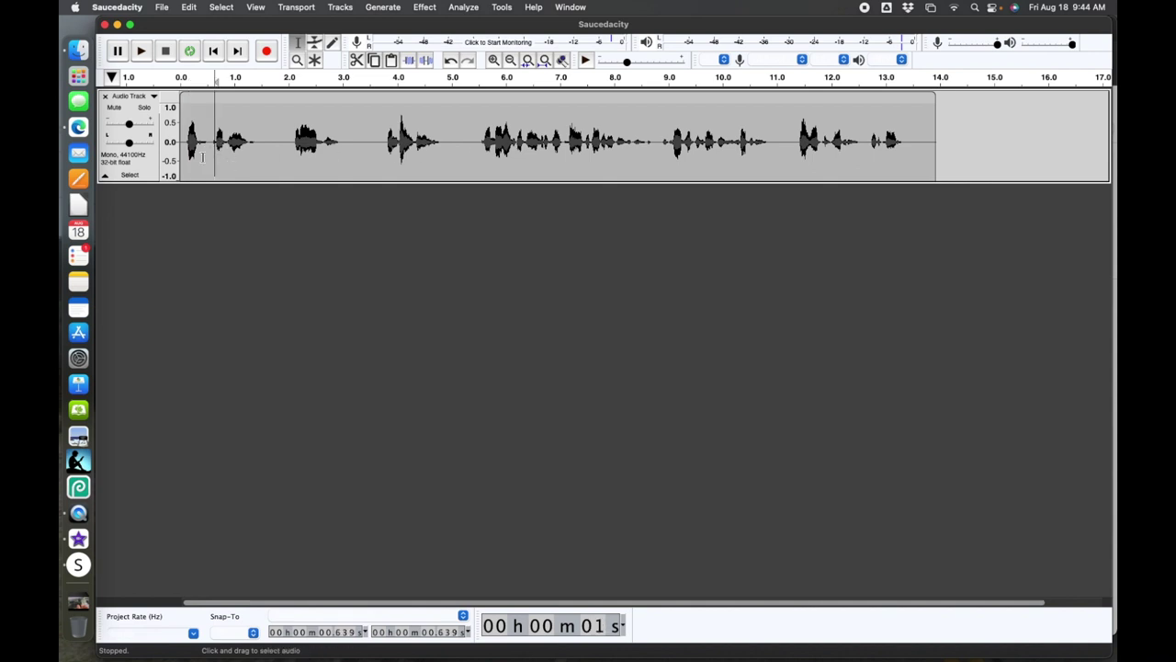
drag(204, 140, 186, 140)
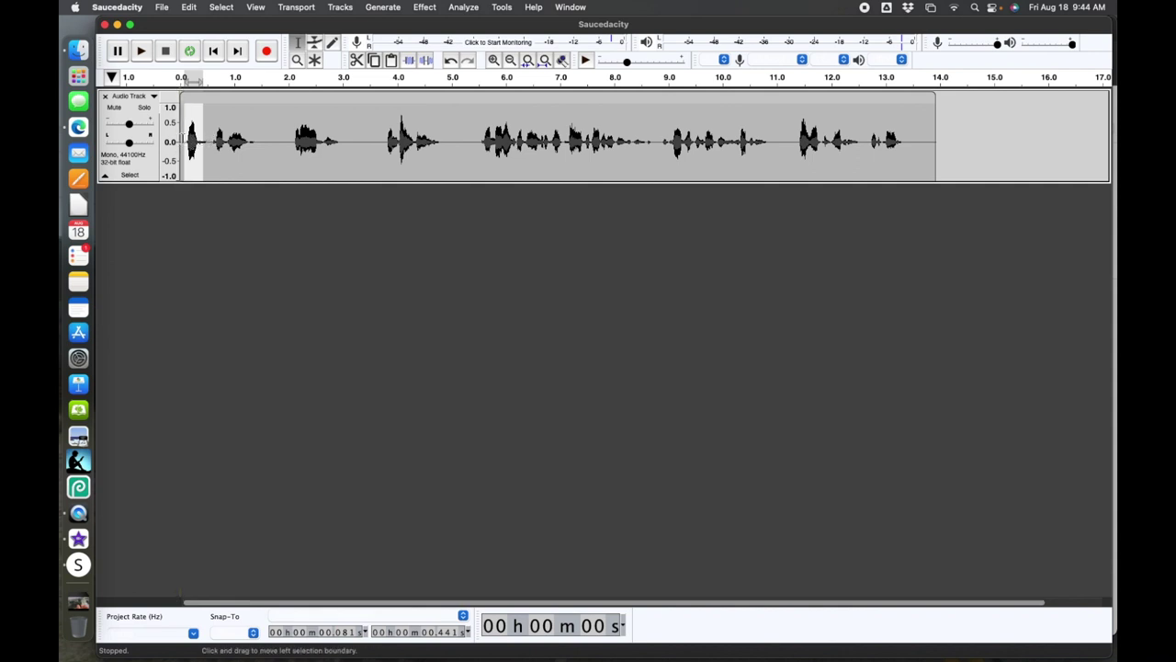
click(213, 157)
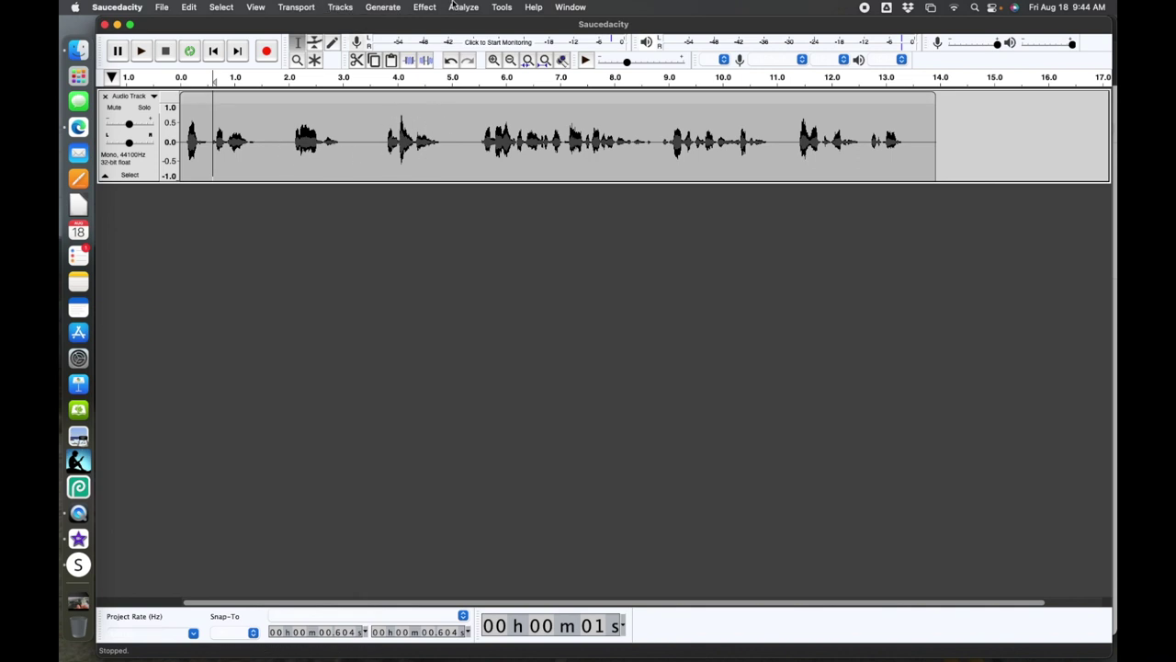
Open the Effect menu and close it again without applying any effect.
click(426, 7)
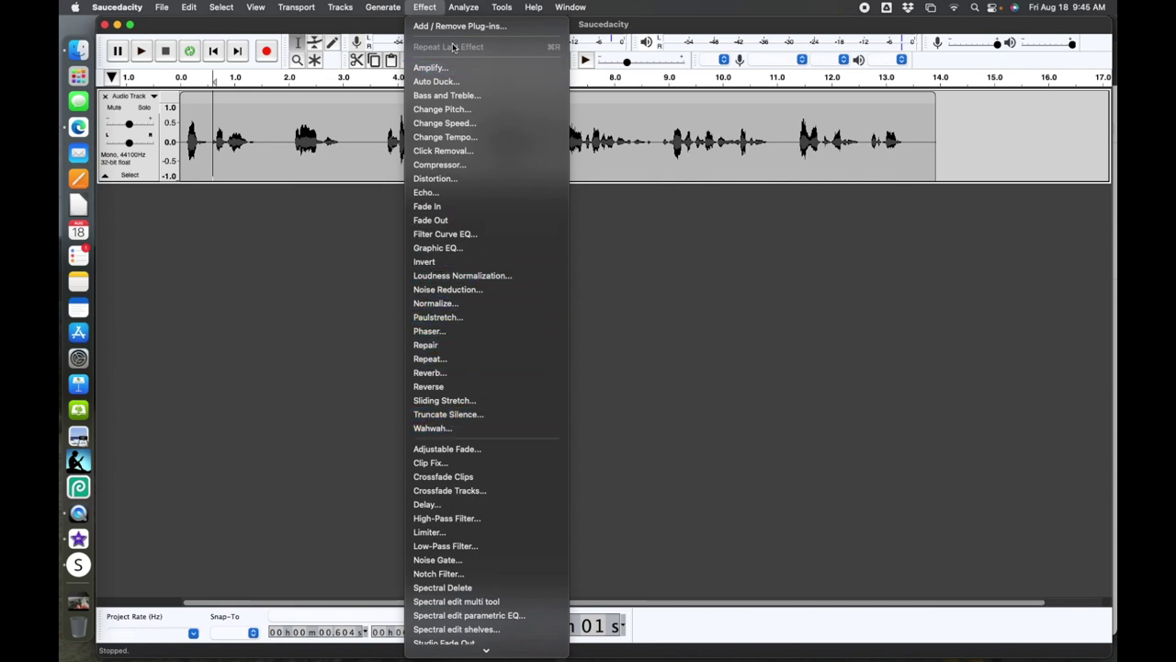
click(428, 8)
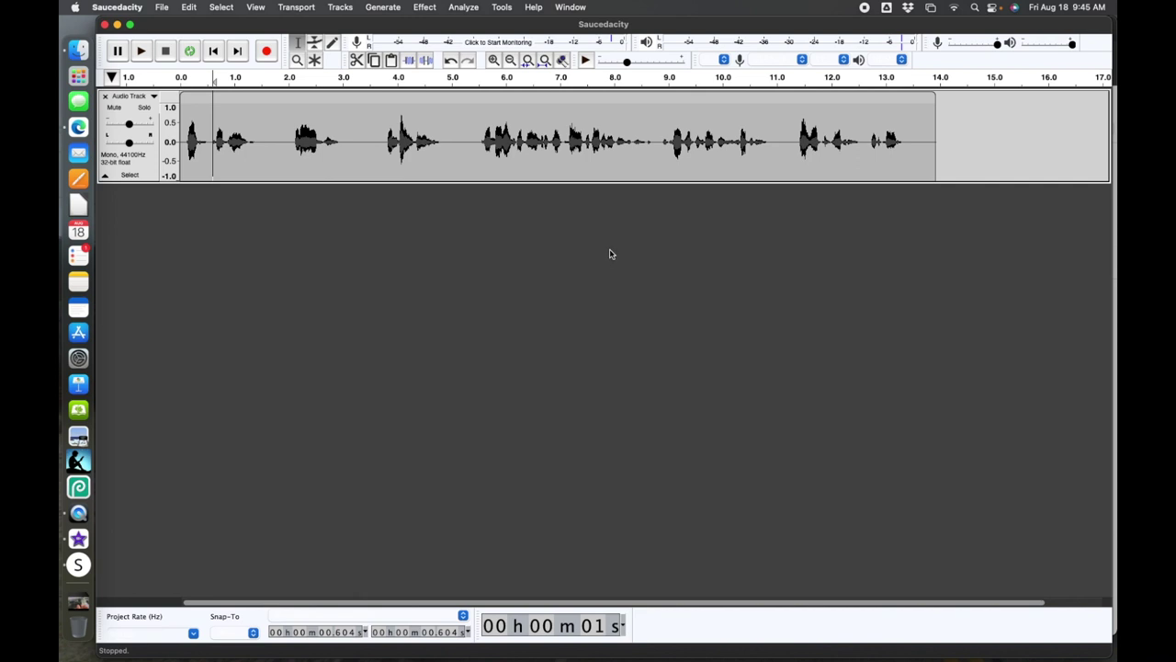
Export the project as an MP3 named 'm 8' into Documents.
click(164, 7)
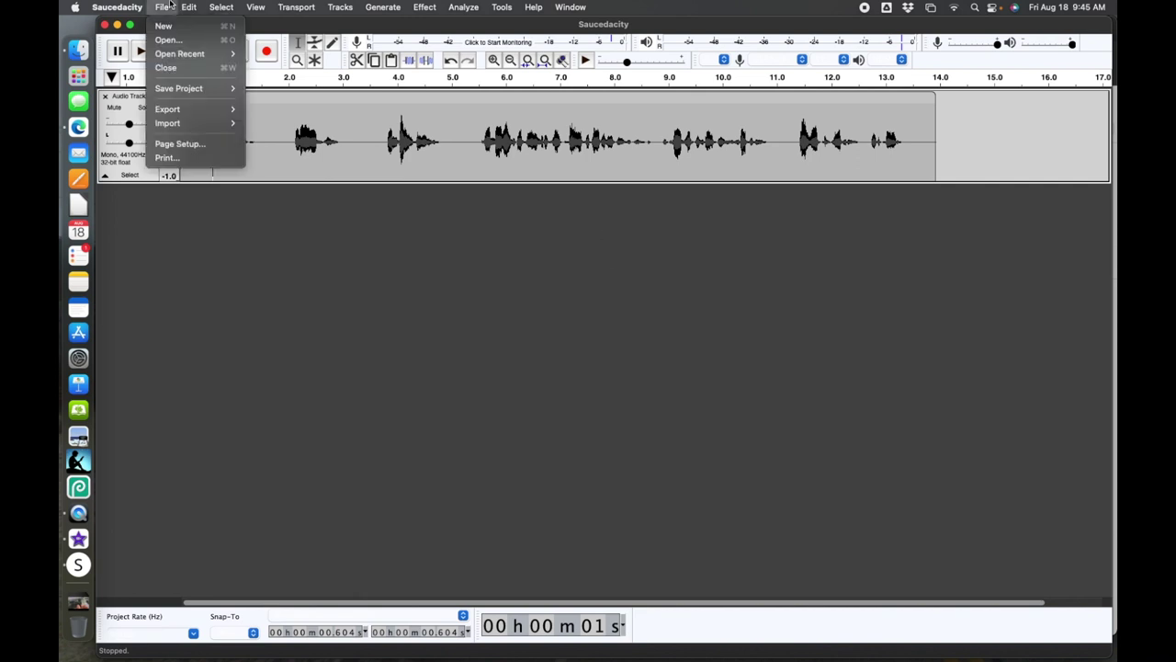
mouse_move(200, 111)
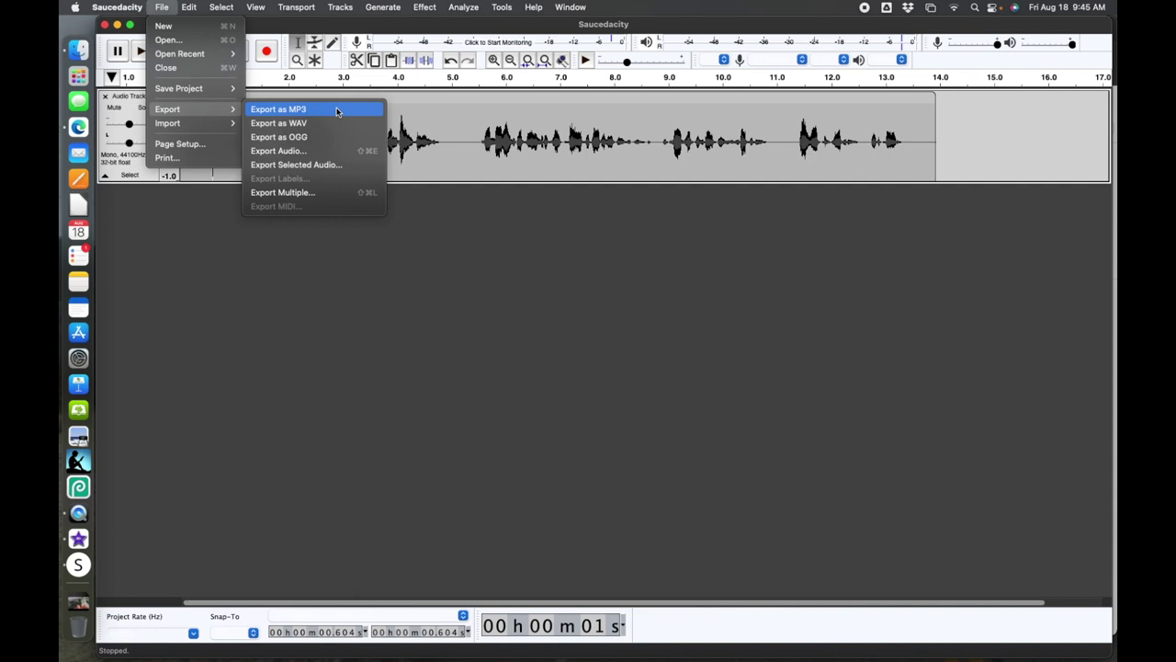
click(337, 111)
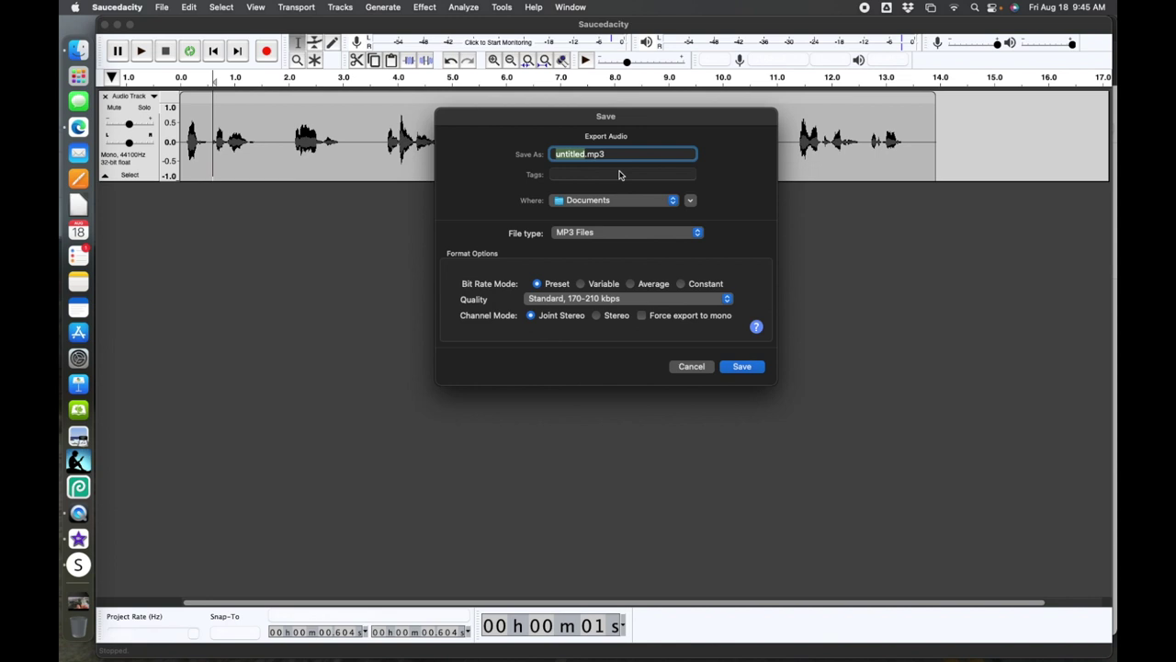
text(m 8)
click(582, 204)
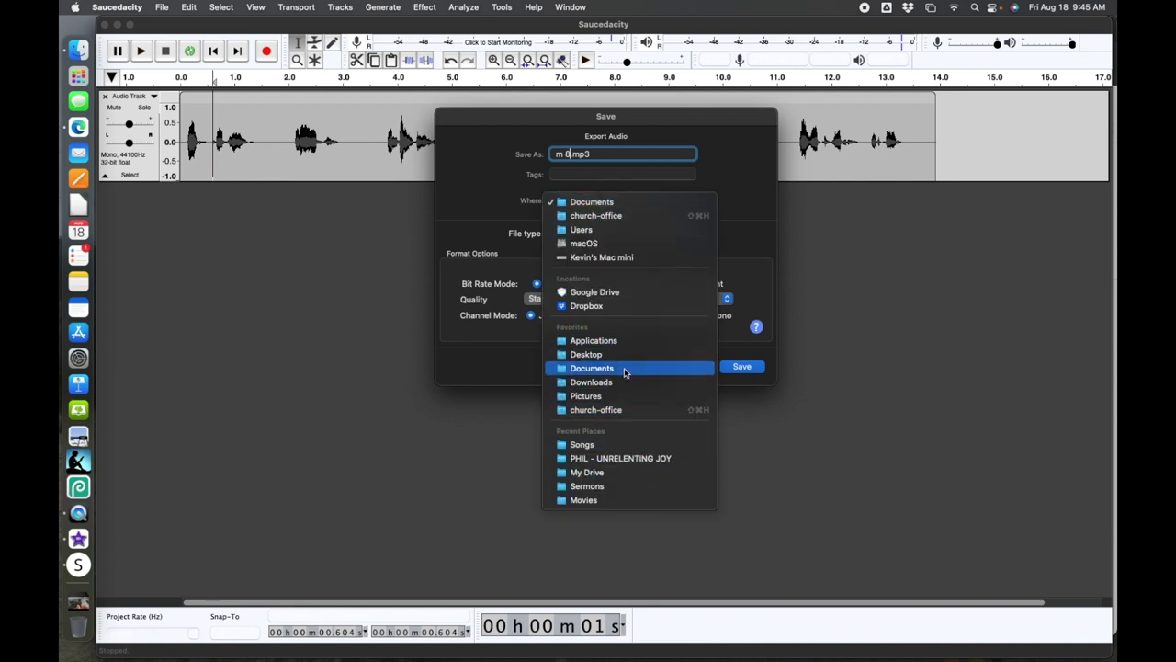
click(621, 204)
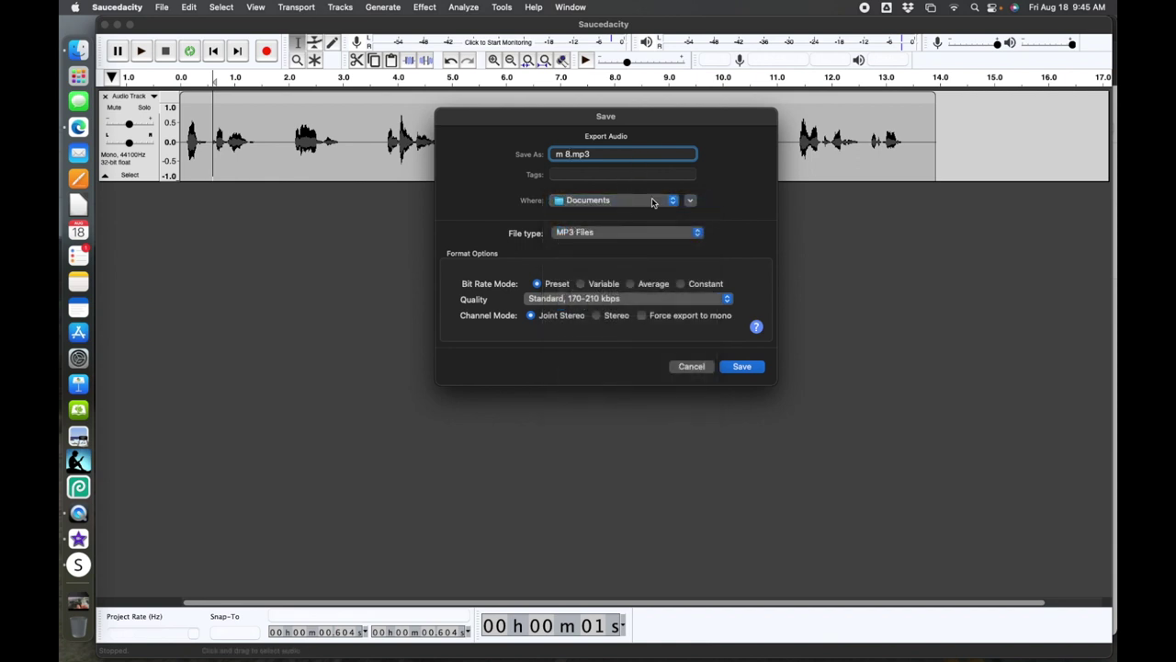
Keep Standard MP3 quality, save, and accept the empty metadata tags.
click(643, 301)
click(643, 302)
click(643, 301)
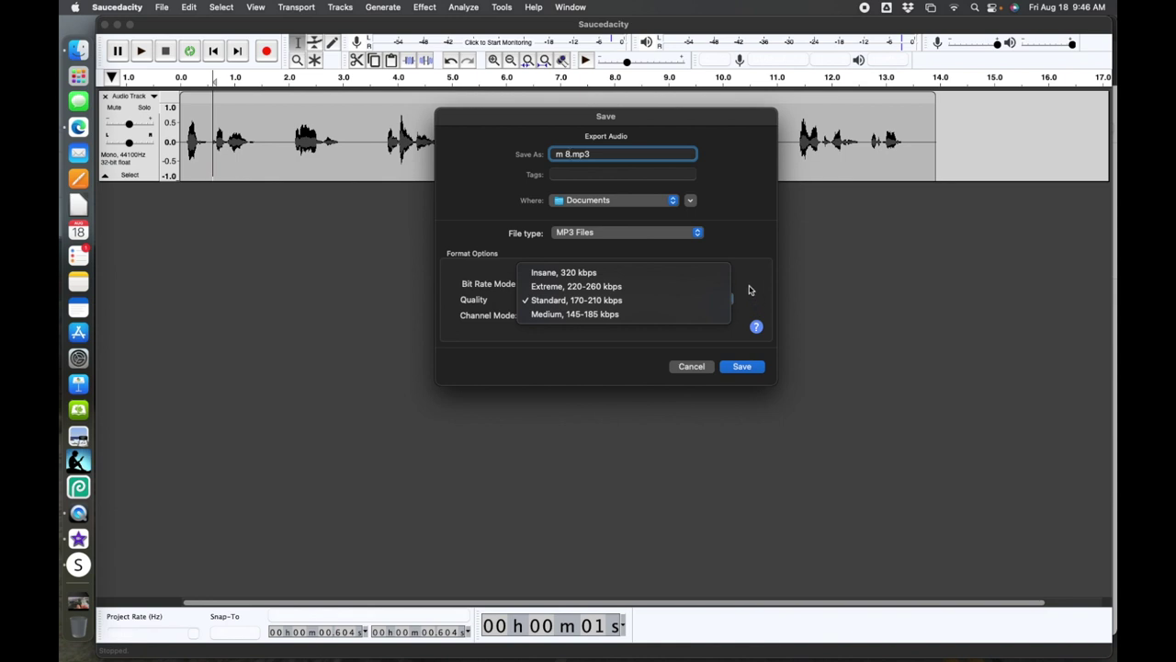
click(749, 290)
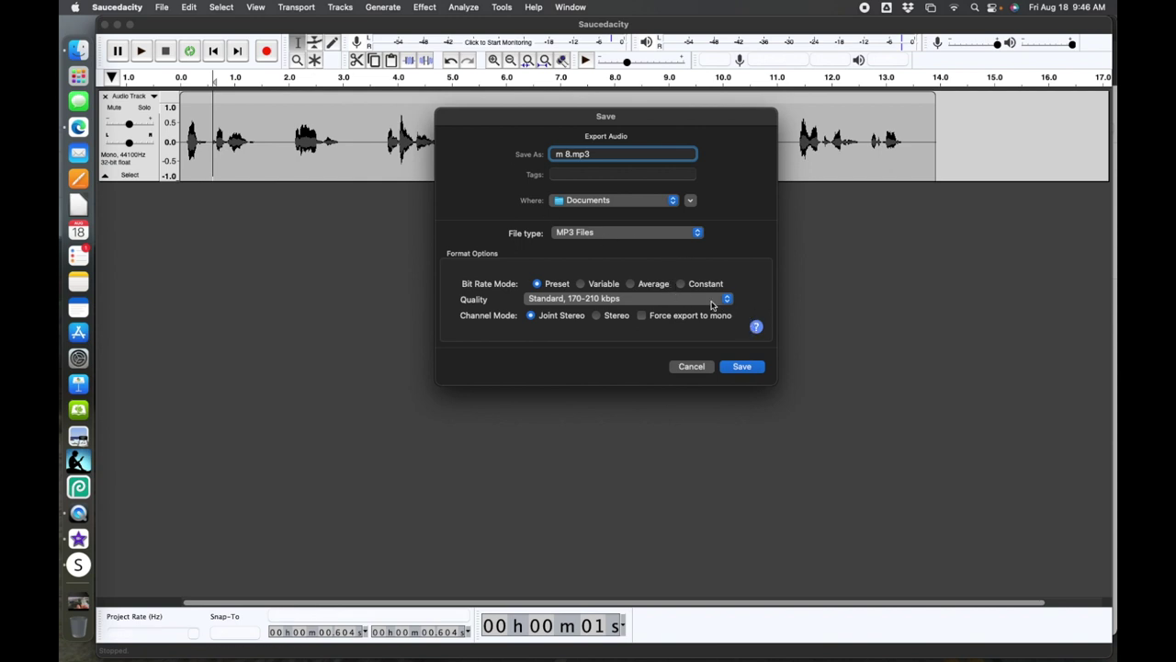
click(742, 366)
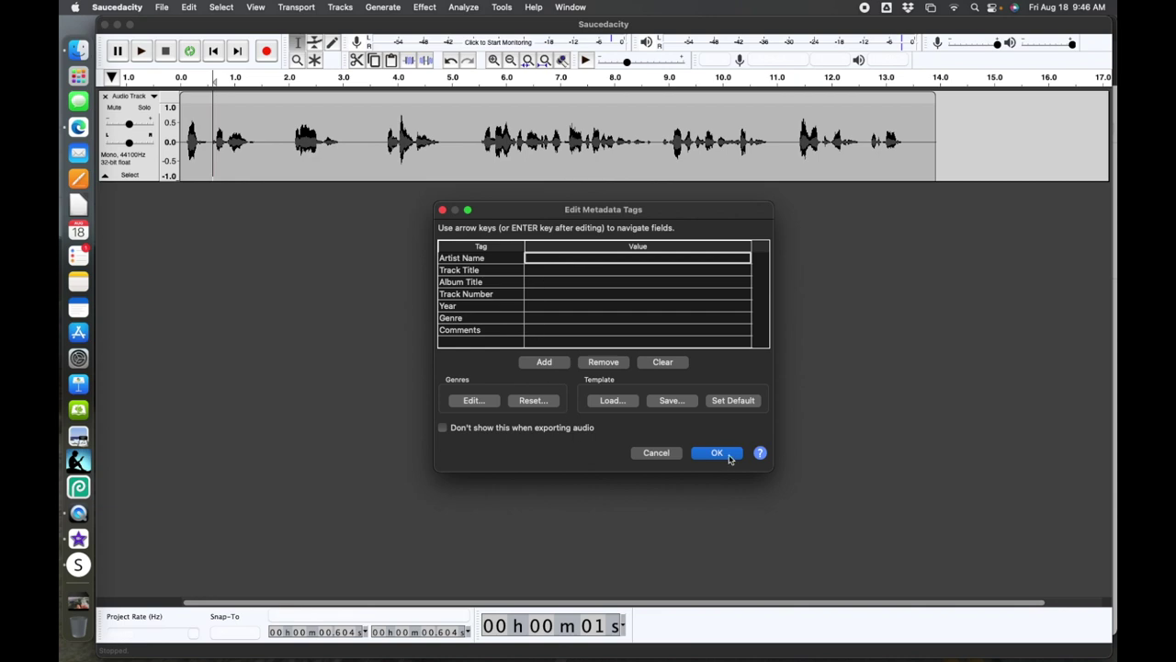
click(716, 452)
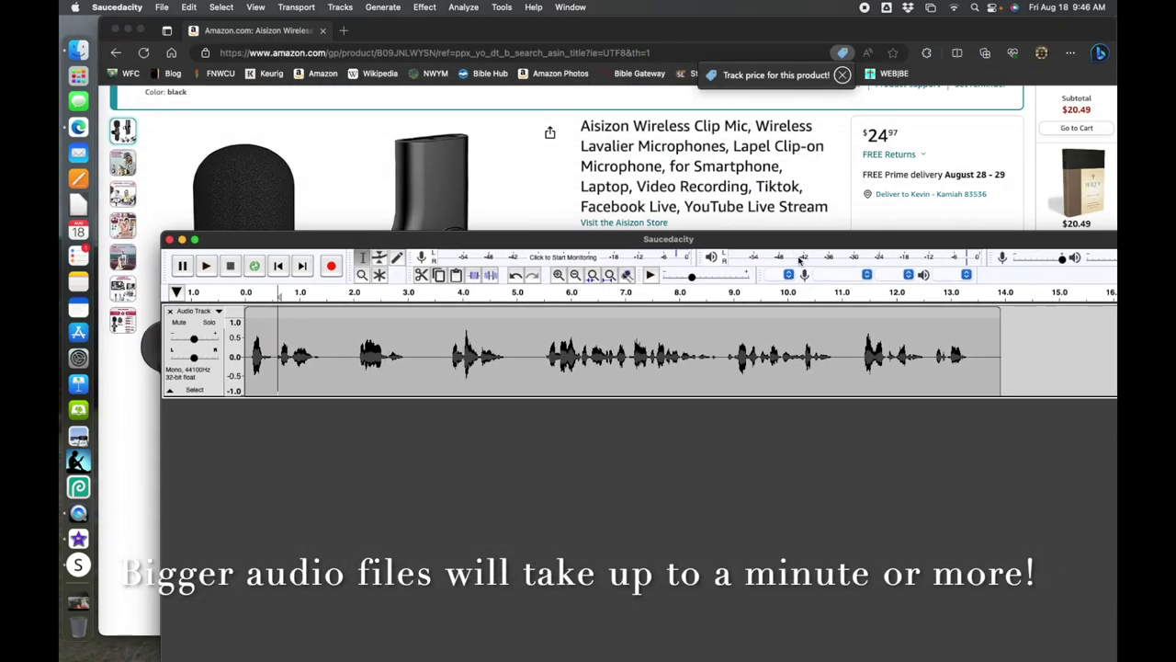
In Finder, list Documents newest first and select m 8.mp3.
drag(800, 241, 709, 31)
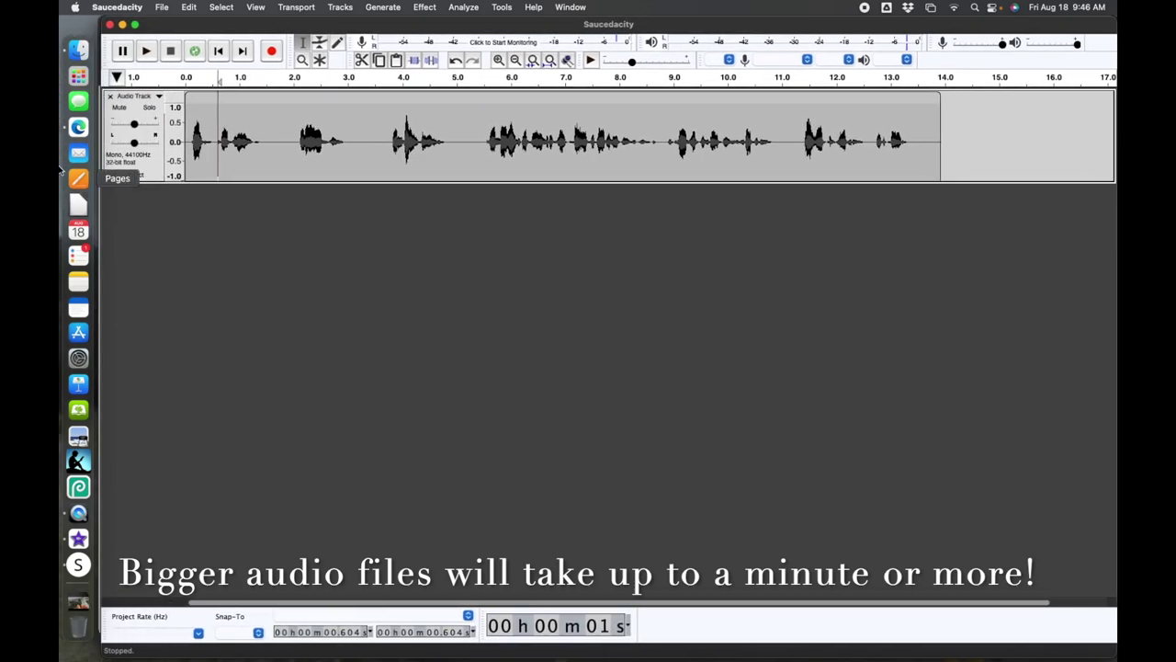
click(78, 49)
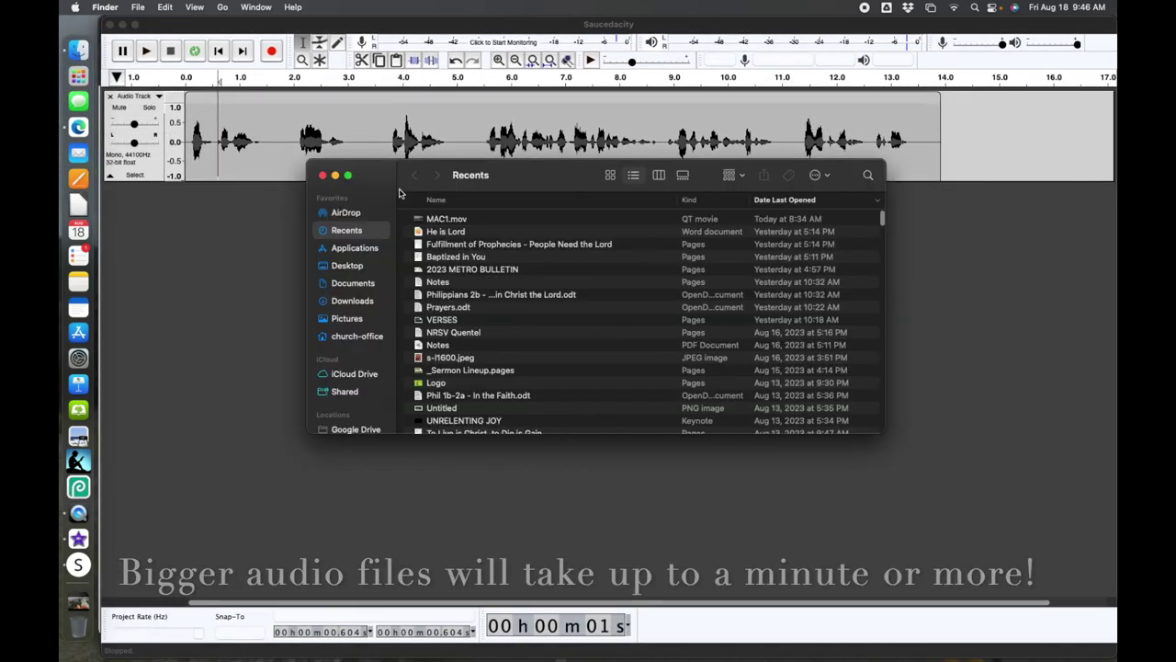
click(352, 283)
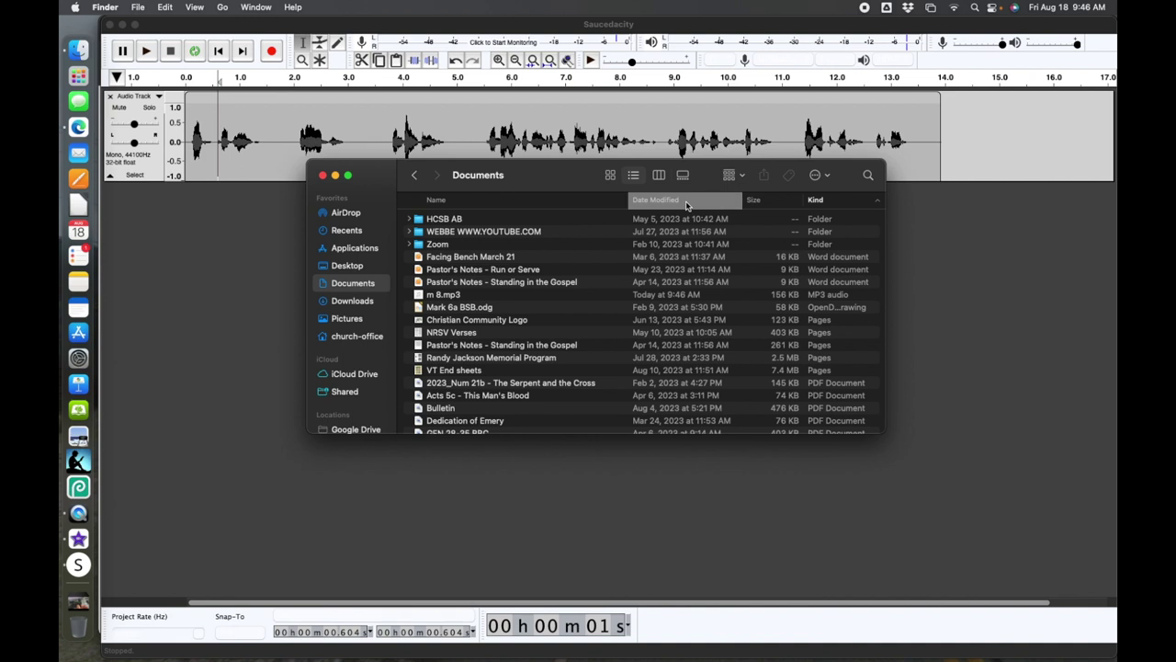
click(685, 202)
click(456, 219)
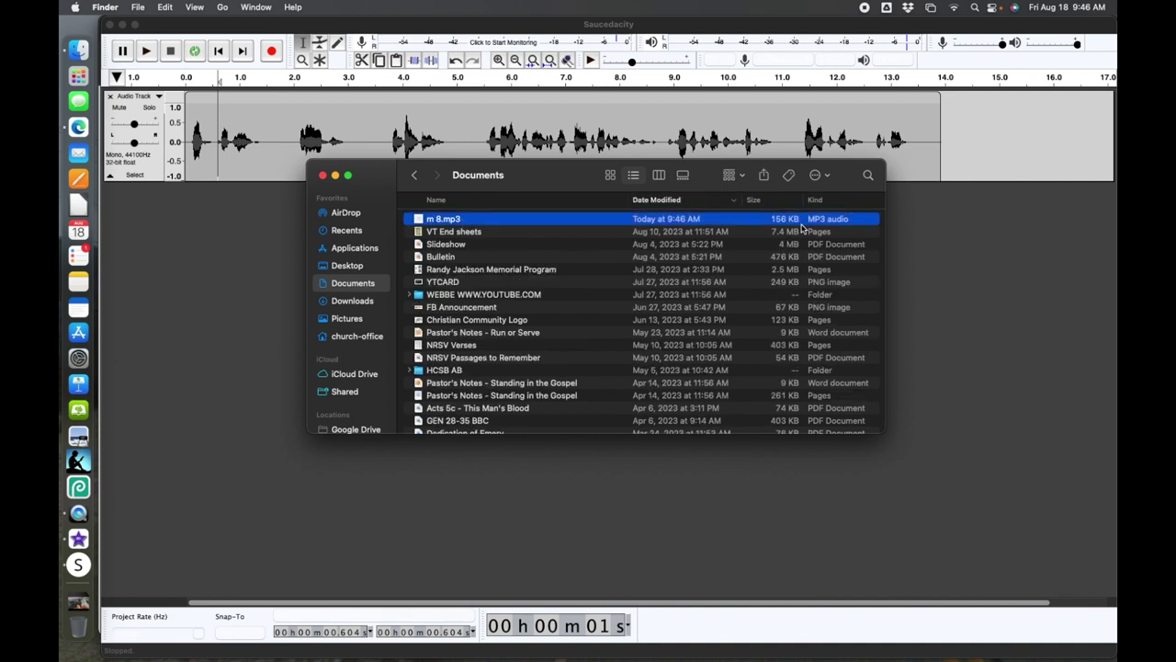
Quick Look preview m 8.mp3 (0:13 long), close the preview and switch to Mail.
key(space)
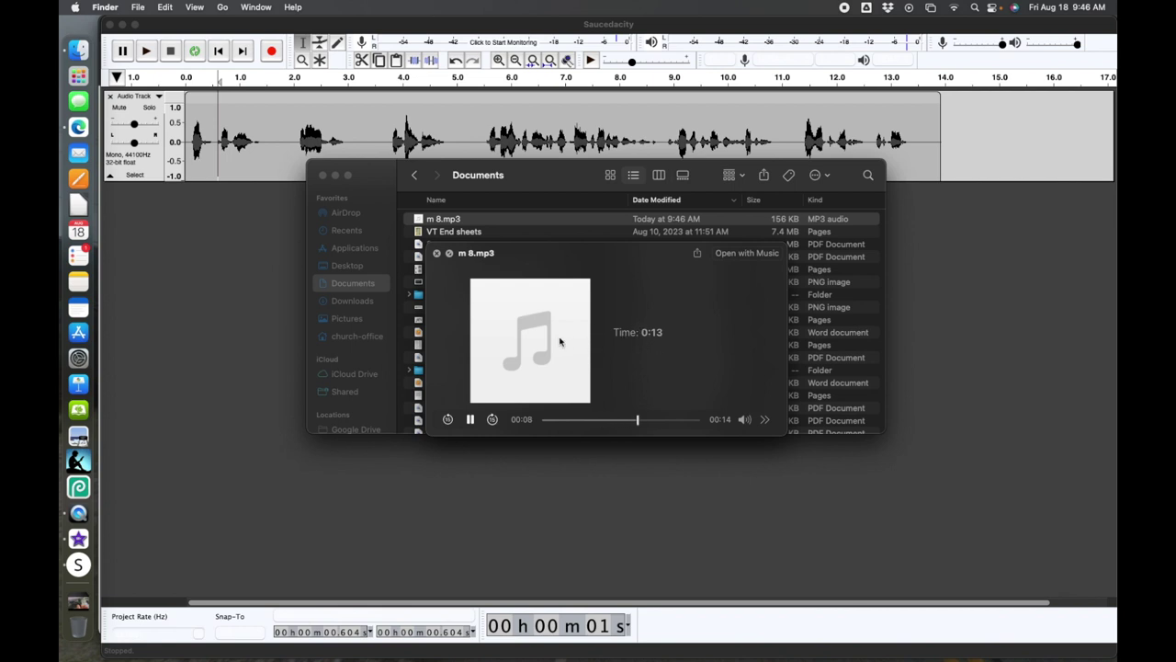
click(471, 419)
click(437, 253)
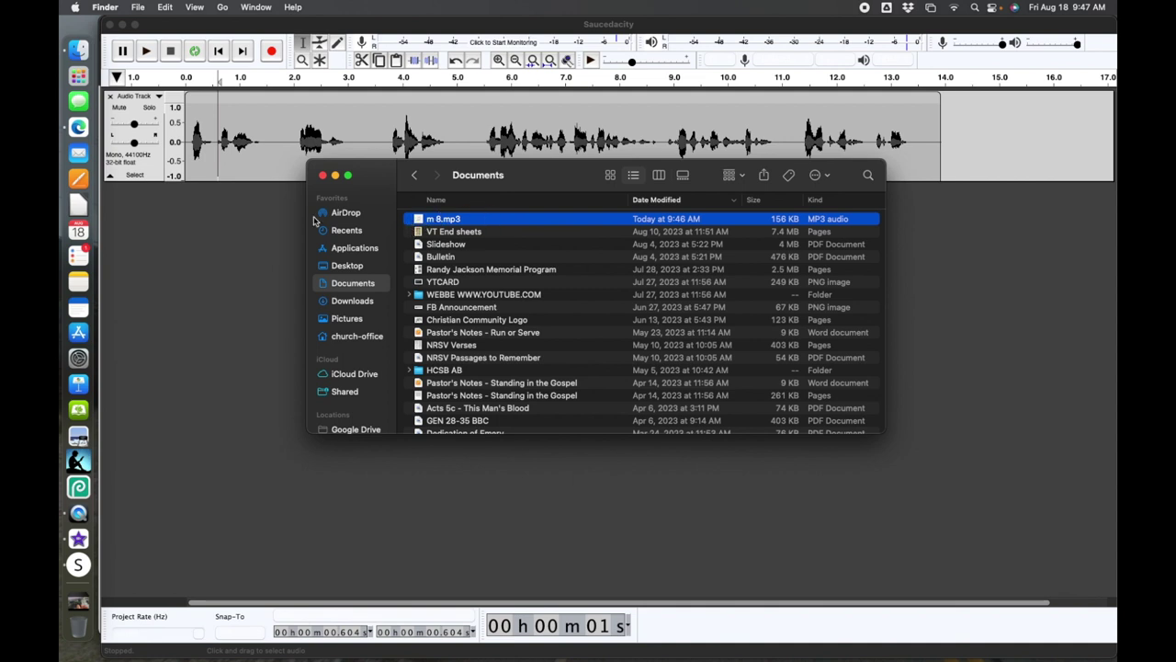
click(79, 154)
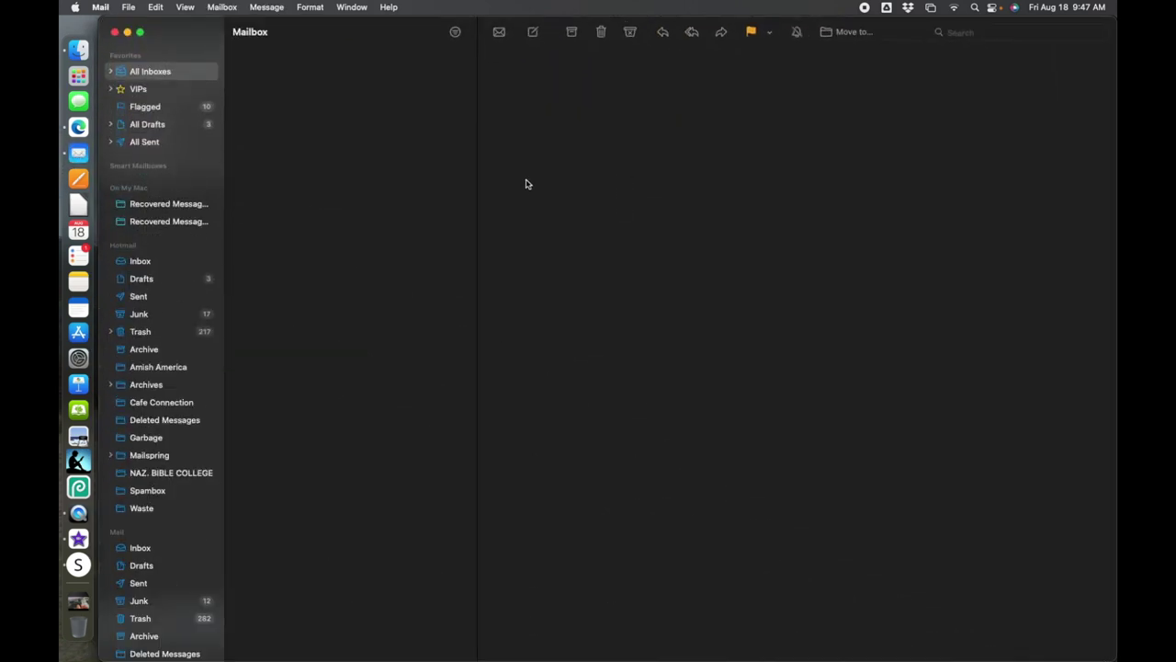
Start a new Mail message and browse the attachment chooser to m 8.mp3 in Documents.
click(532, 32)
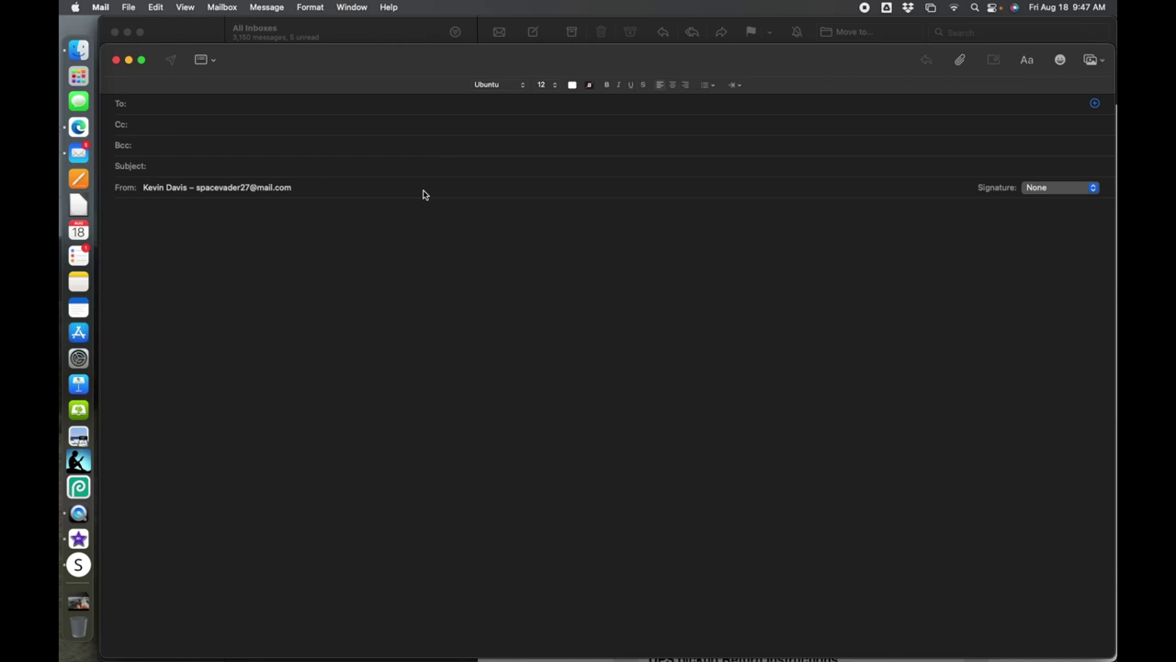
click(962, 66)
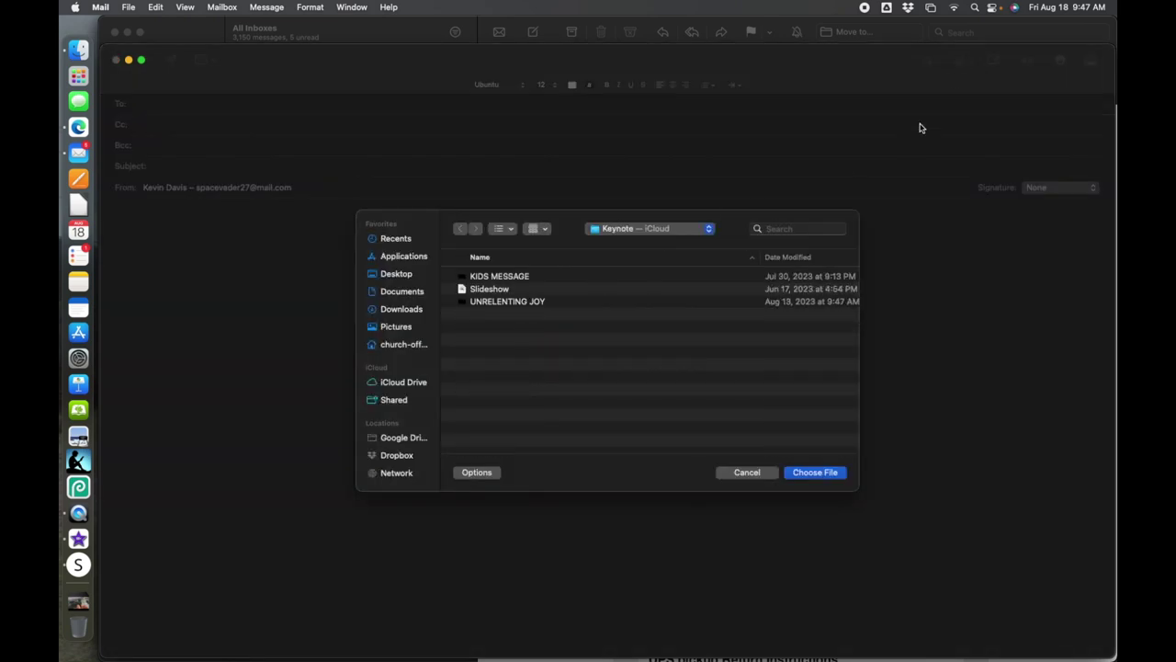
click(409, 294)
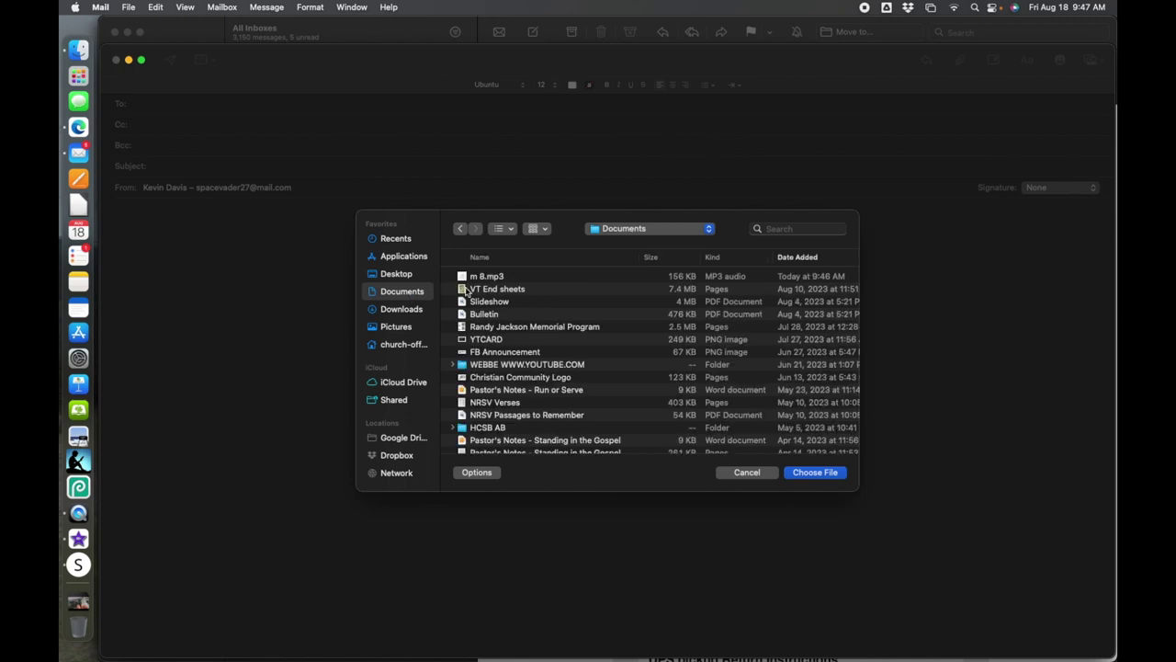
click(515, 276)
click(746, 472)
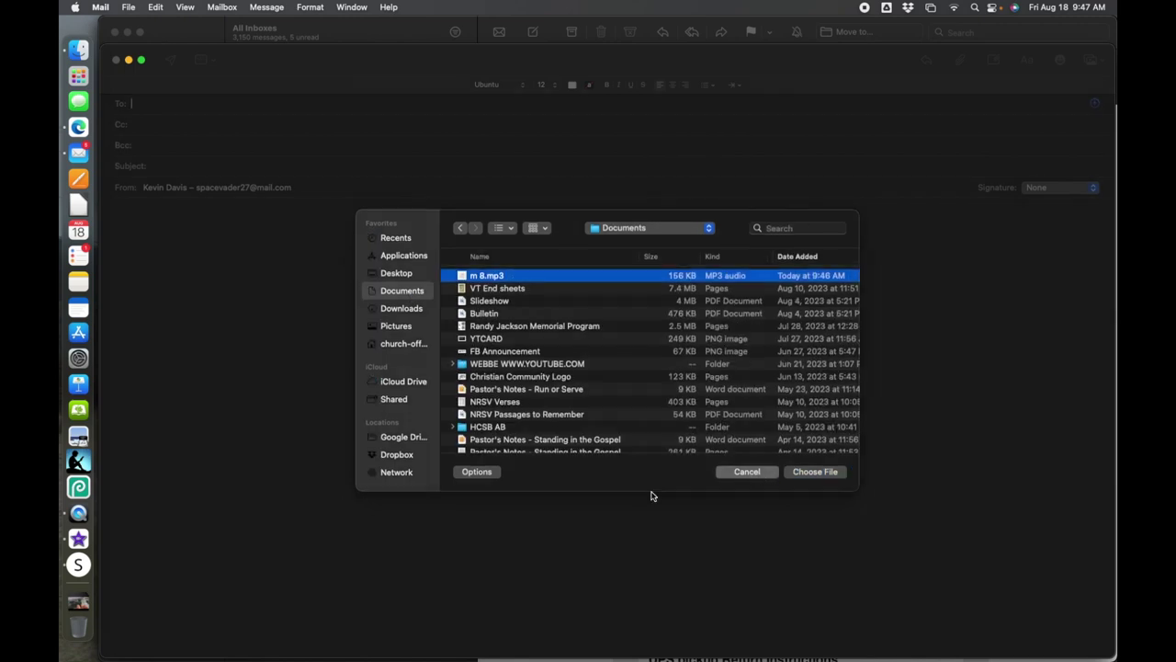